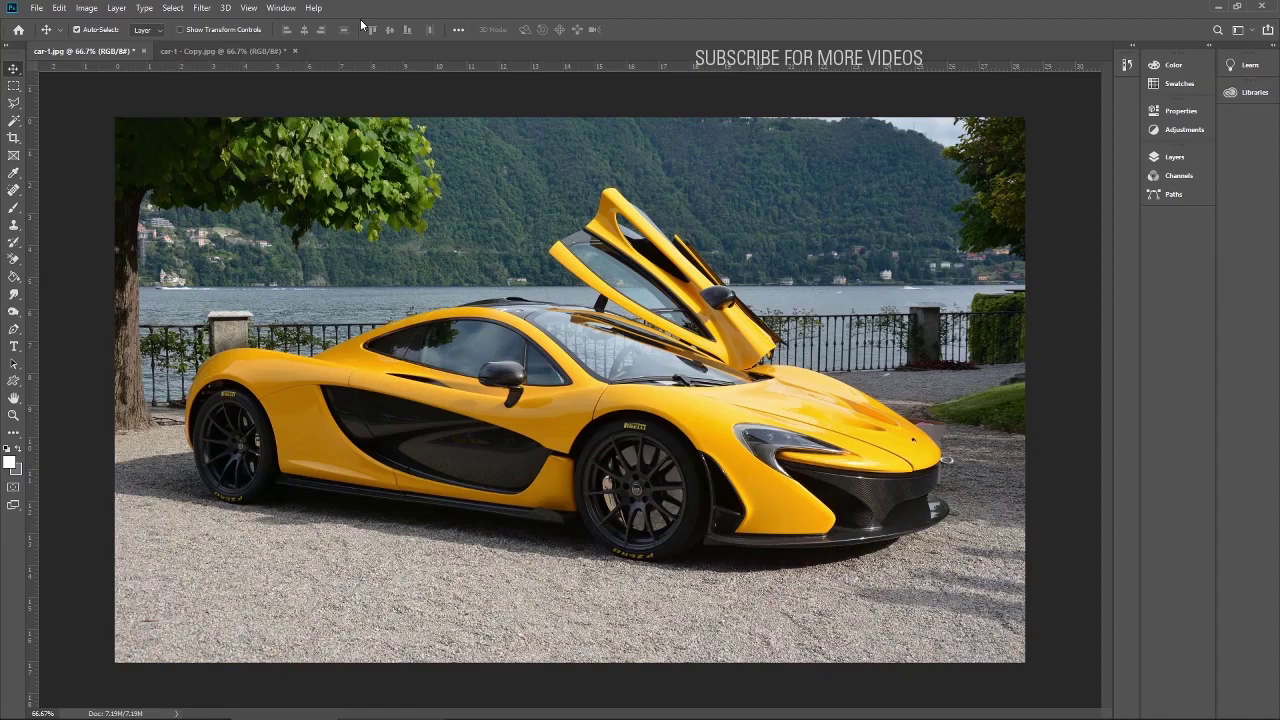
Compare the car-1.jpg and car-1 - Copy.jpg tabs, ending on car-1.jpg with its Layers panel shown
click(175, 50)
click(97, 54)
click(238, 53)
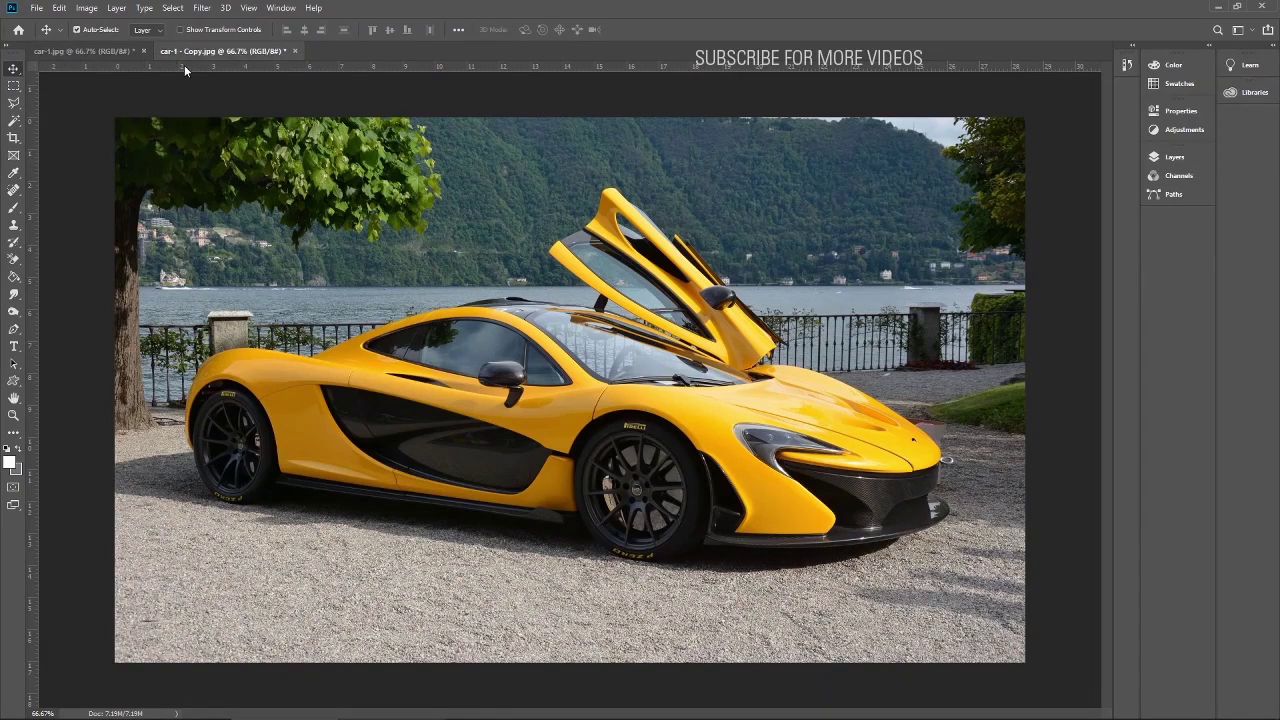
click(90, 52)
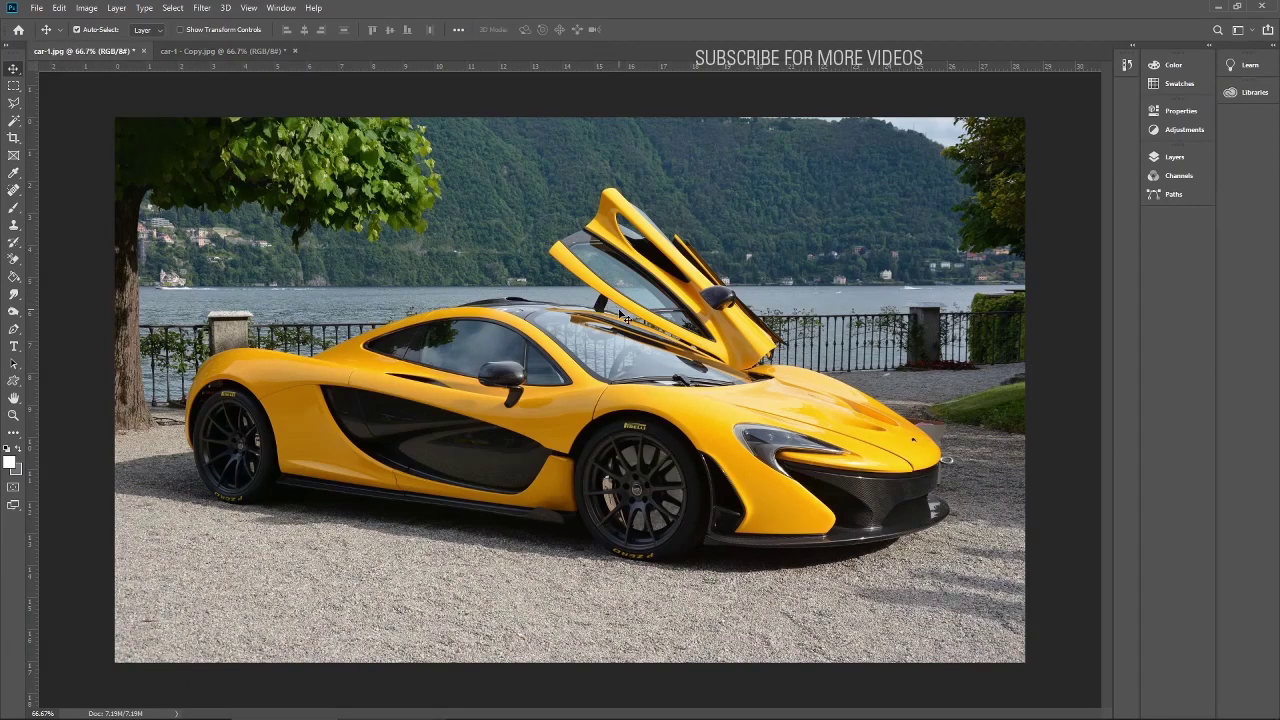
click(238, 50)
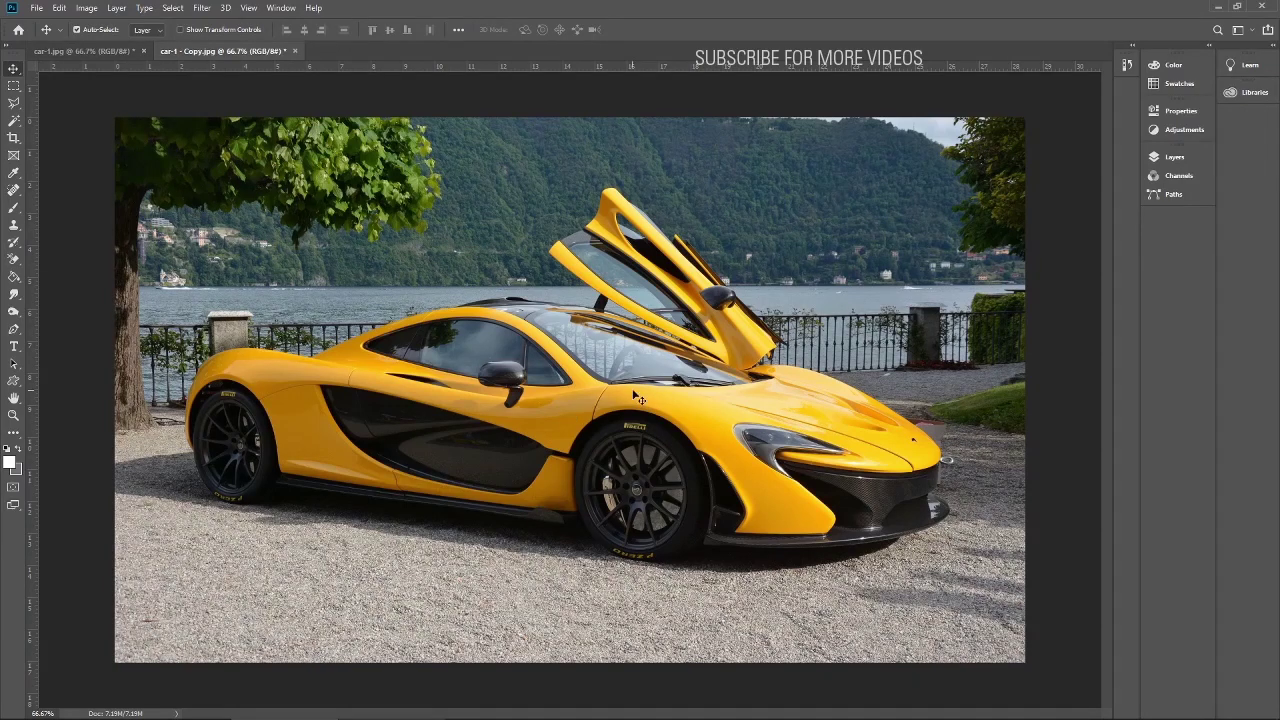
click(96, 50)
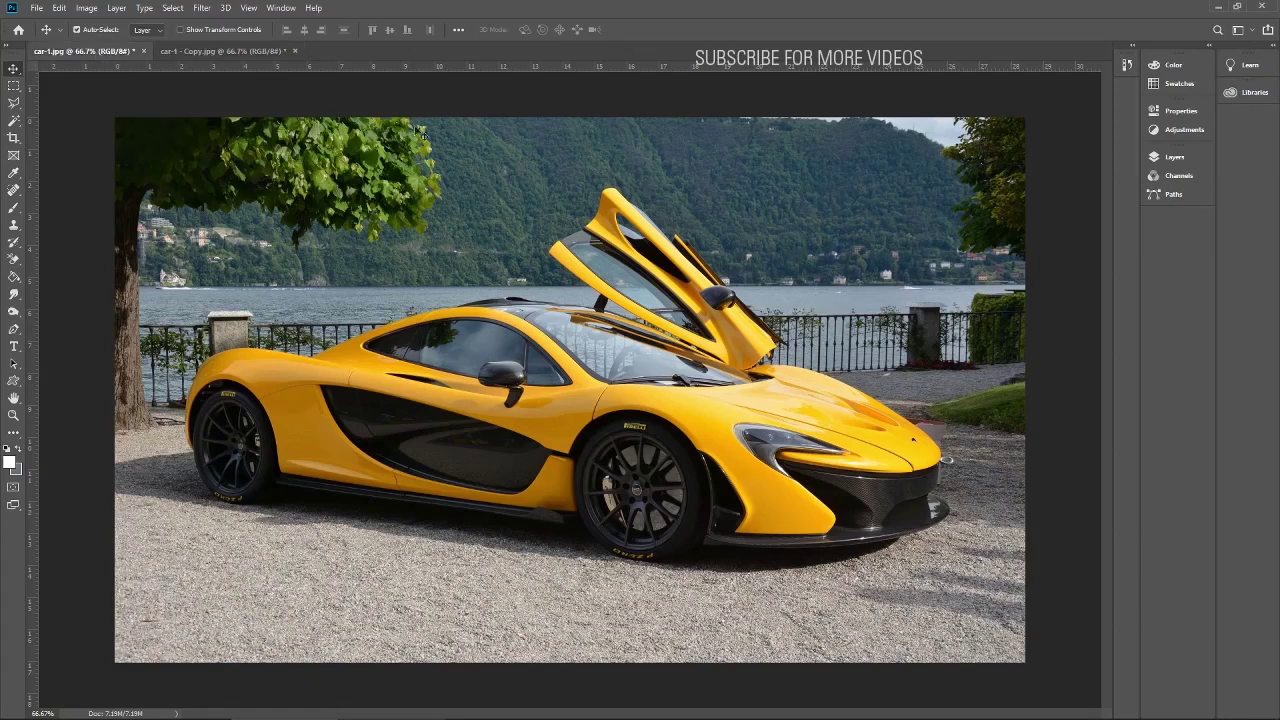
click(1174, 157)
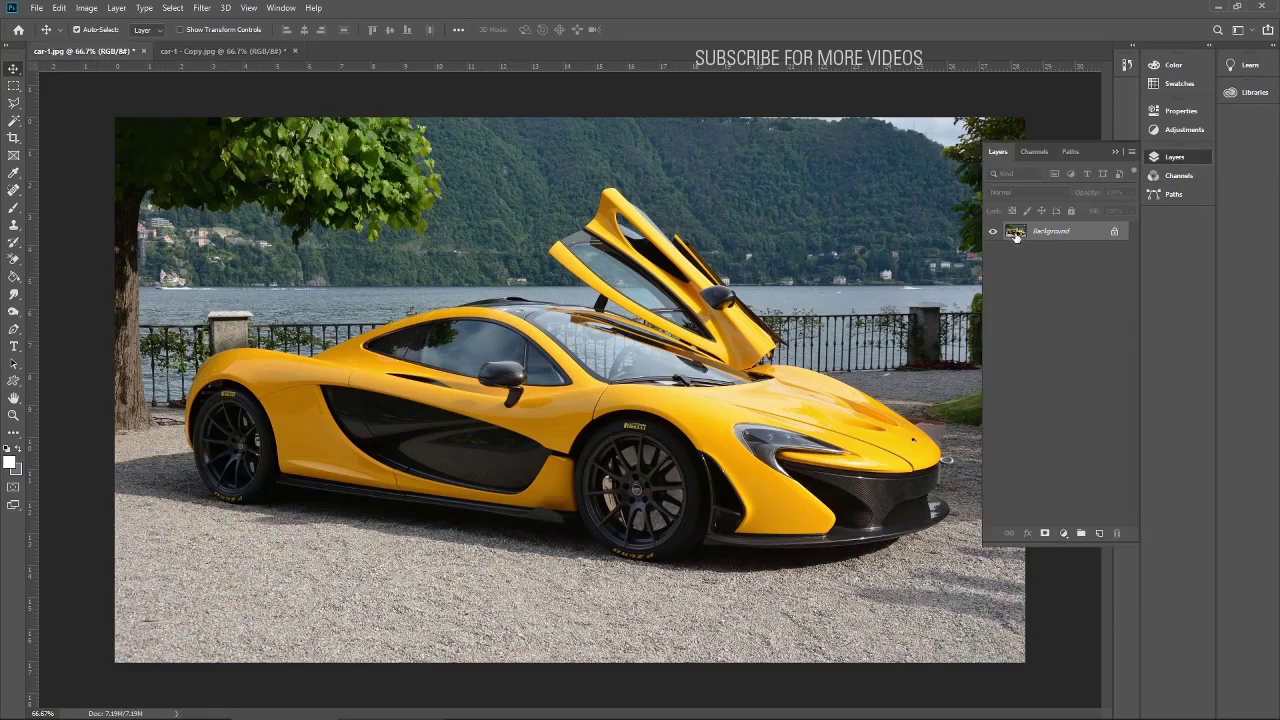
Duplicate Background to Layer 1 and apply Oil Paint at Stylization 4.3, Cleanliness 3.9, Shine 1.4
key(ctrl)
key(ctrl+j)
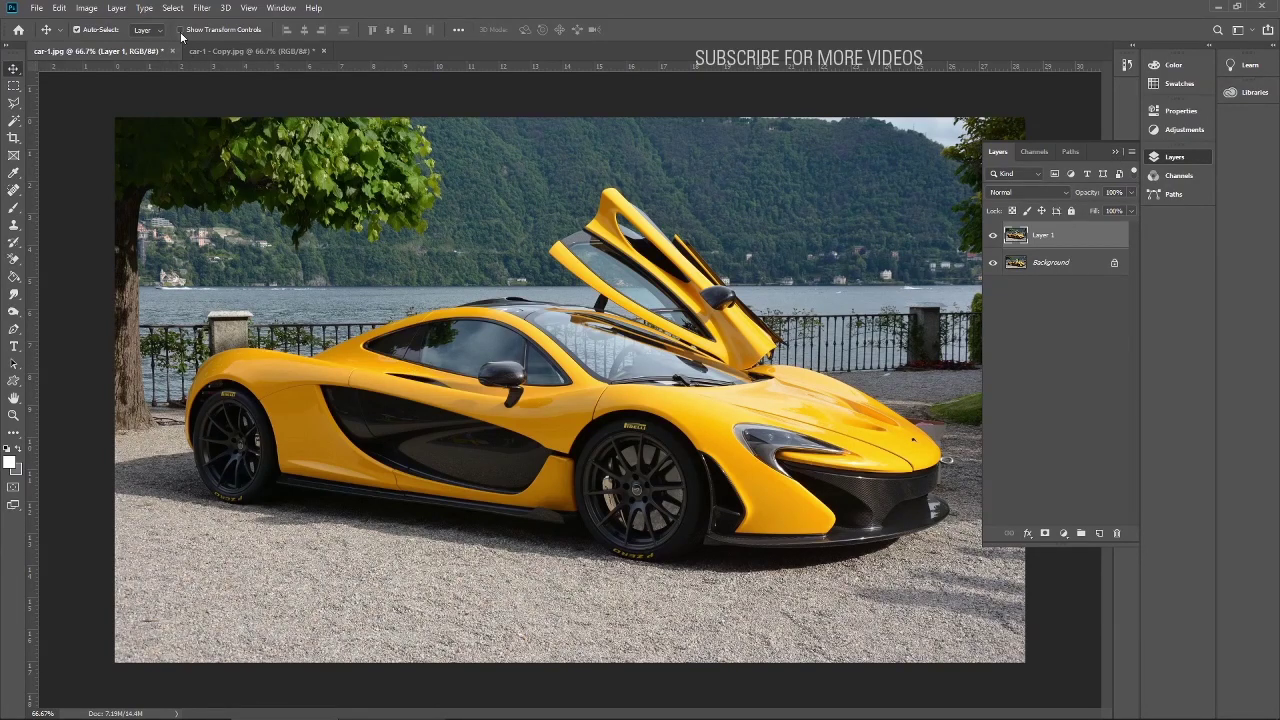
click(201, 8)
mouse_move(296, 170)
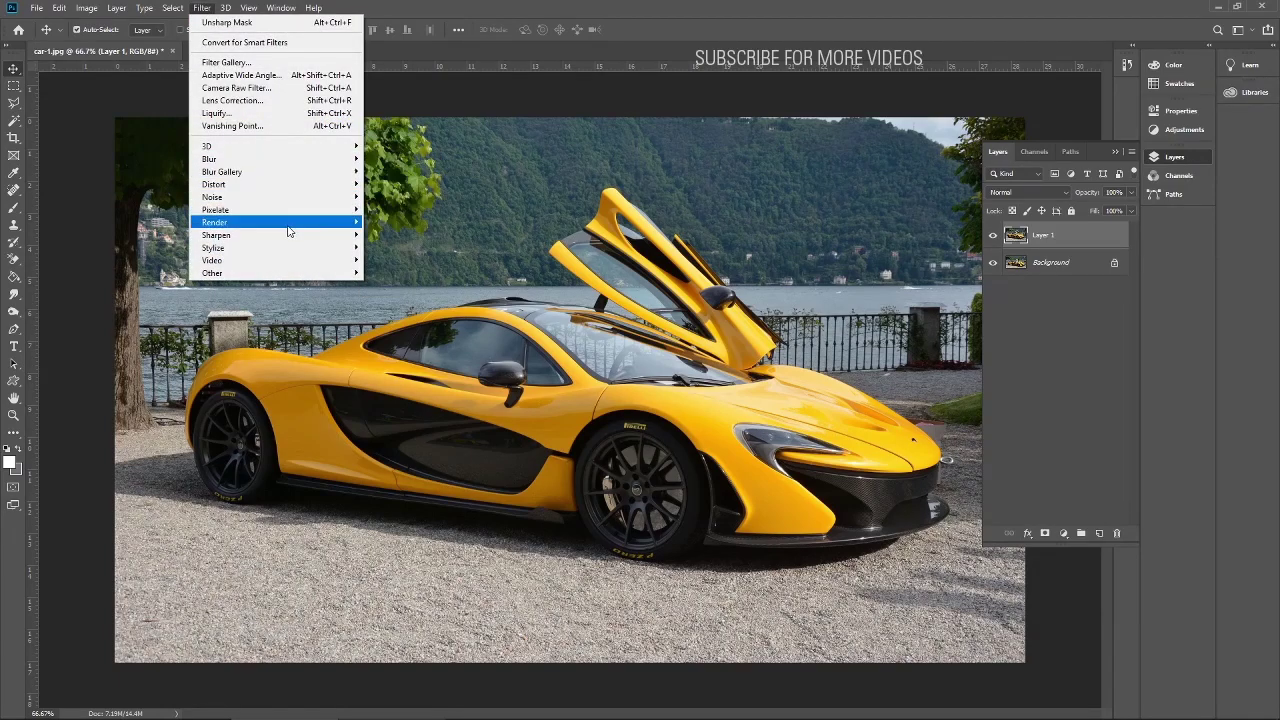
mouse_move(340, 255)
click(390, 298)
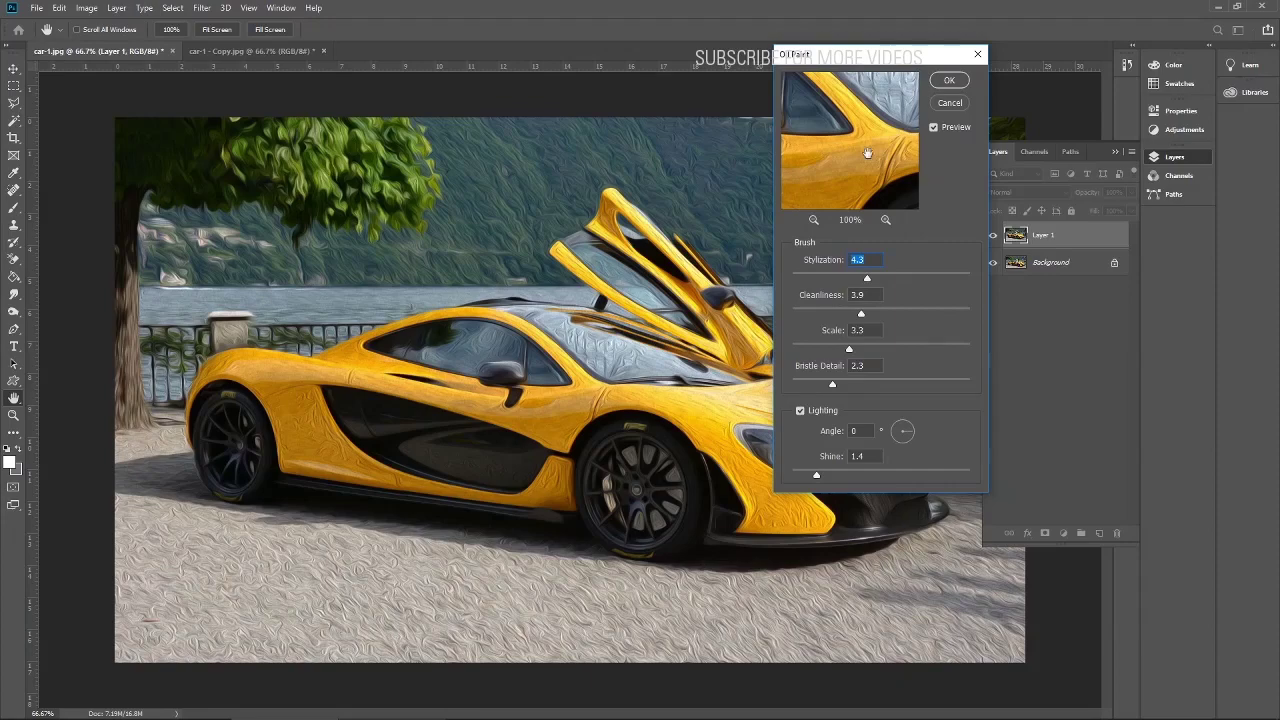
click(950, 81)
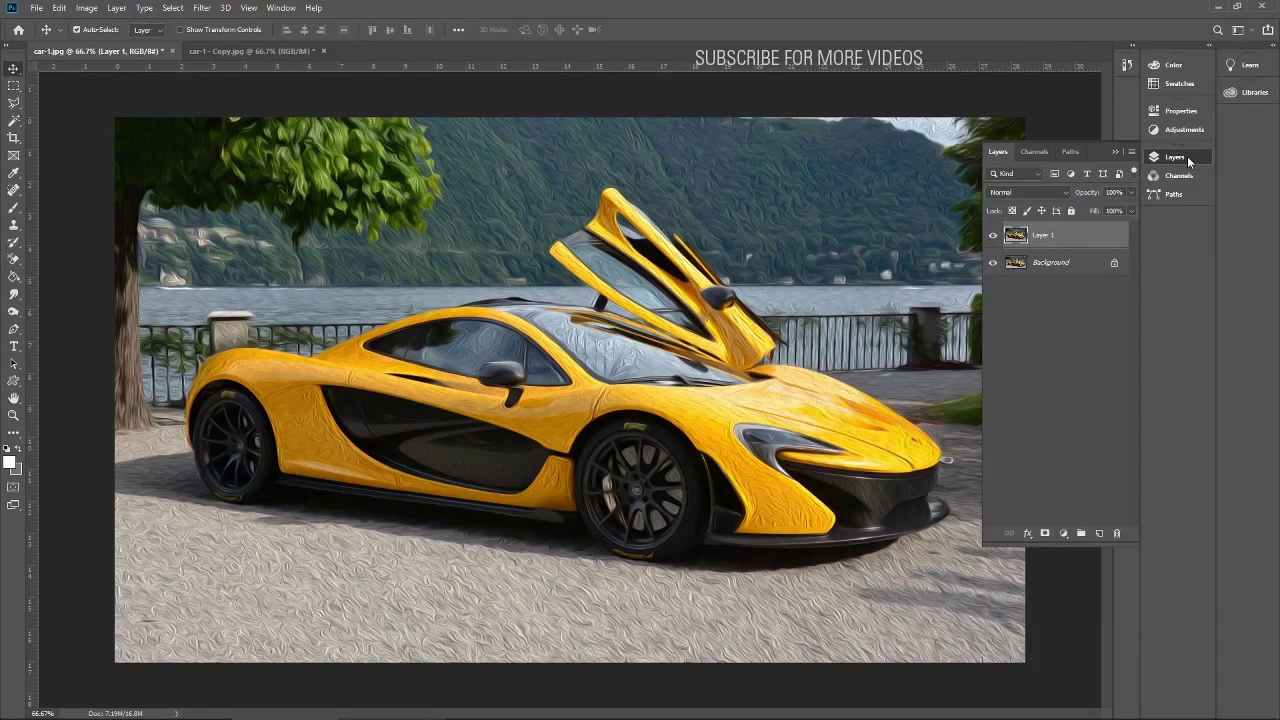
Apply Unsharp Mask to Layer 1 with Amount 71%, Radius 4.0 pixels and a raised Threshold
click(202, 8)
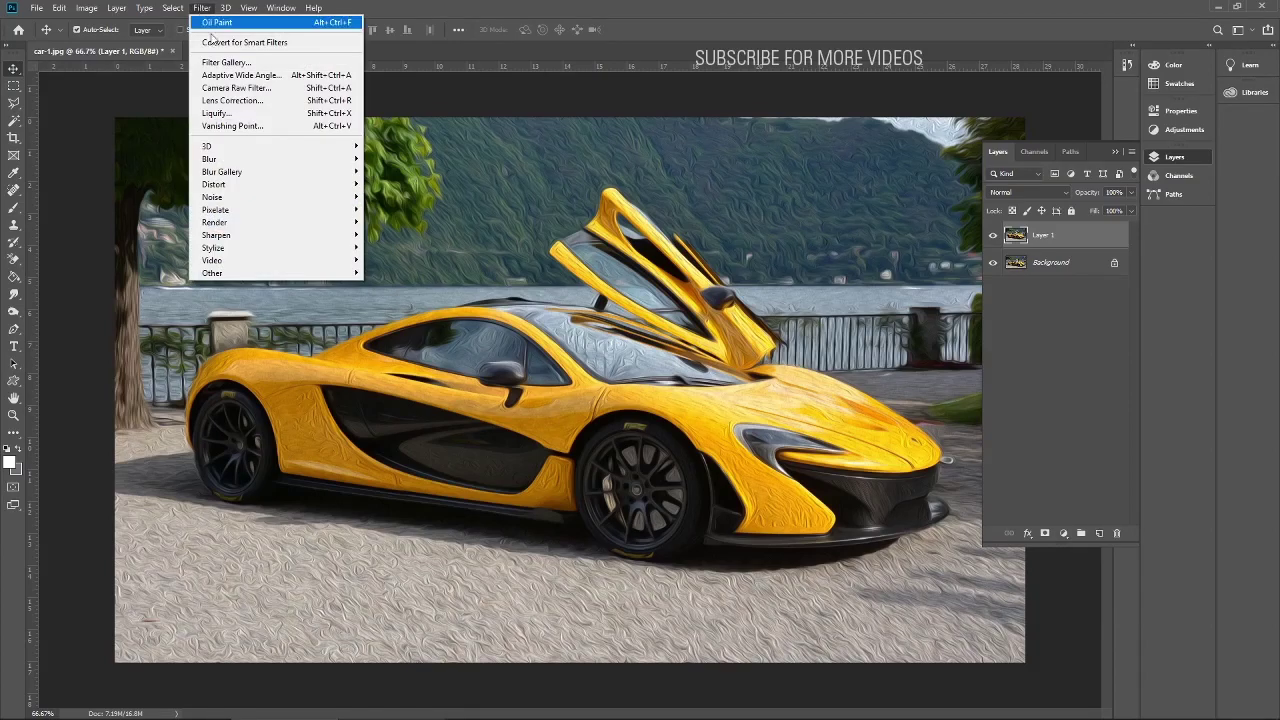
mouse_move(324, 237)
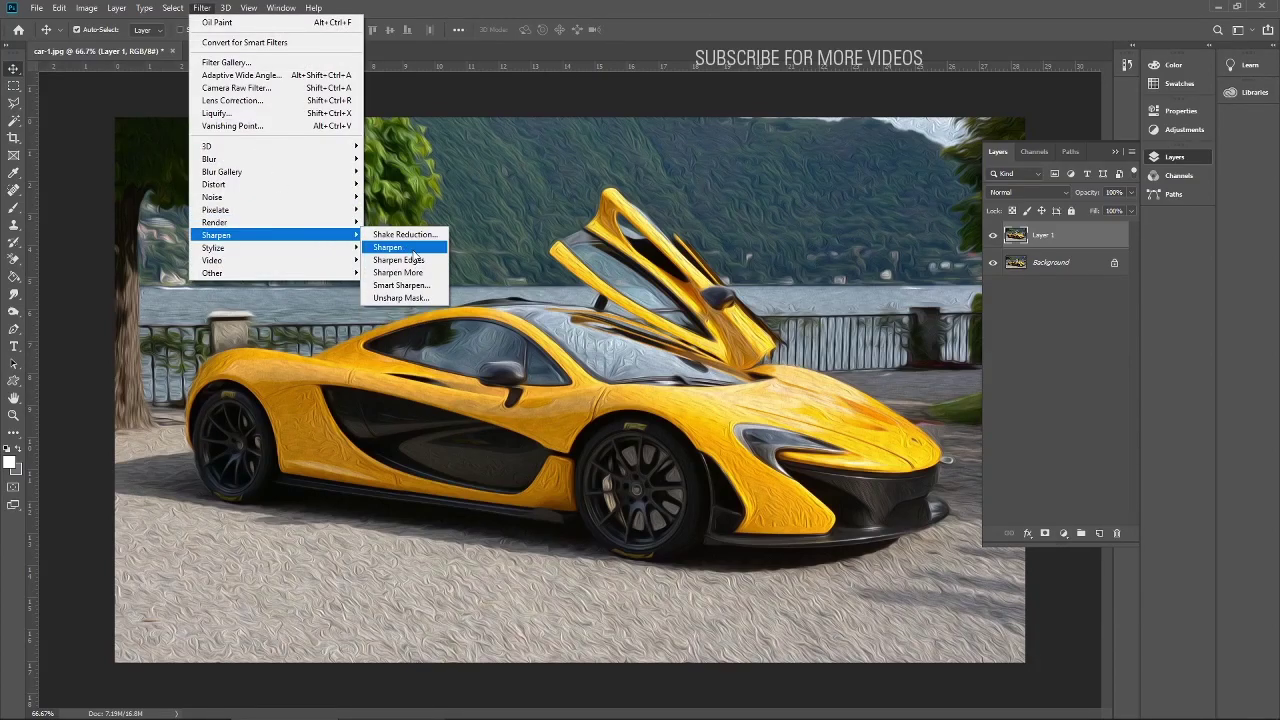
click(401, 297)
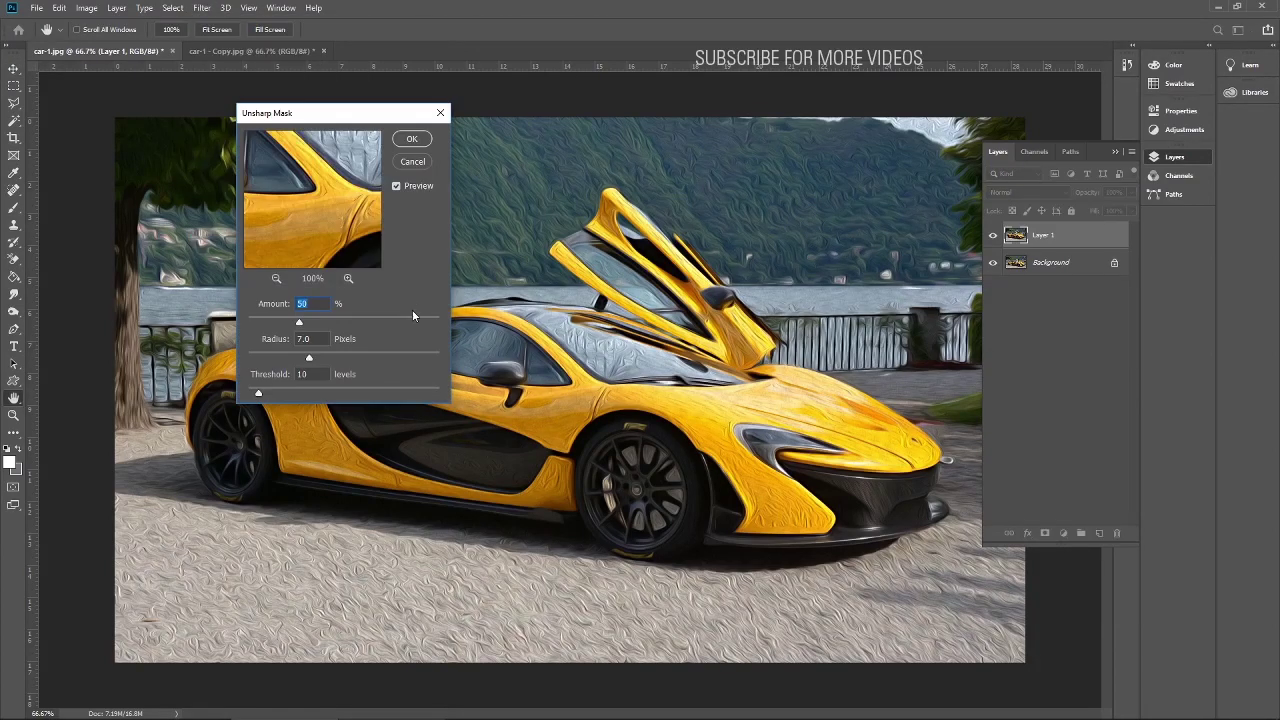
click(321, 321)
click(336, 357)
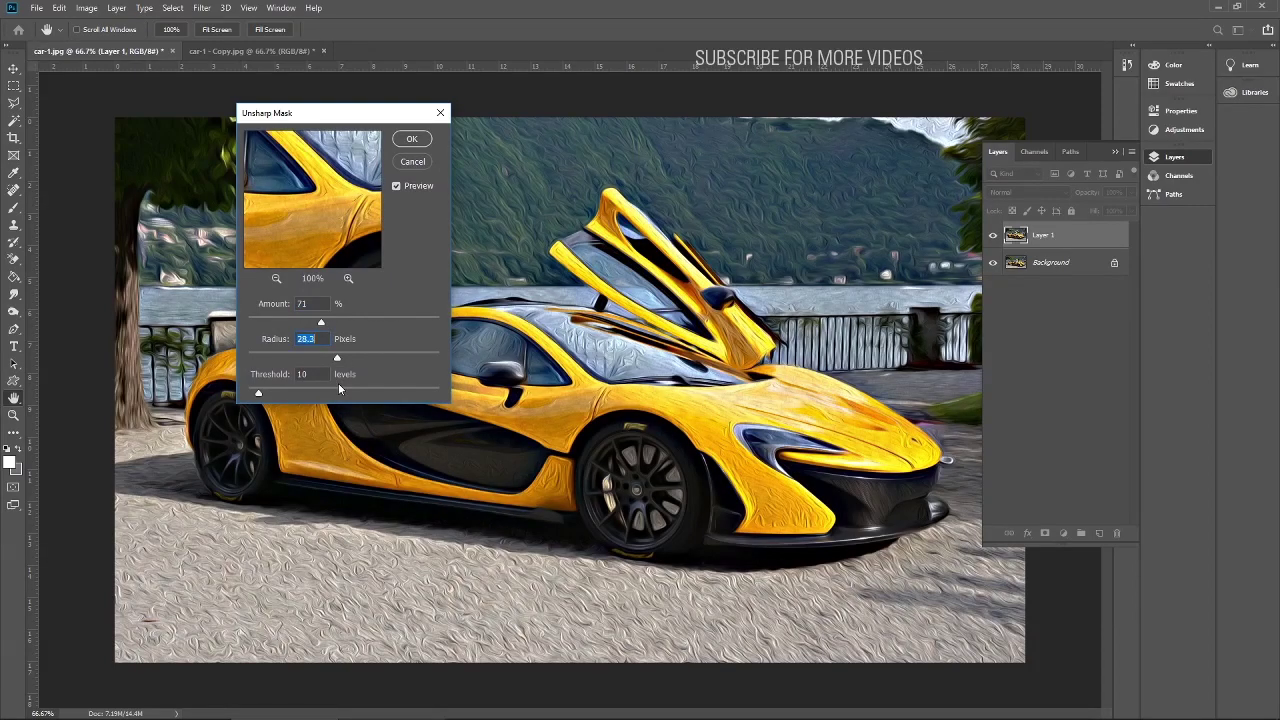
drag(343, 392, 251, 394)
click(286, 357)
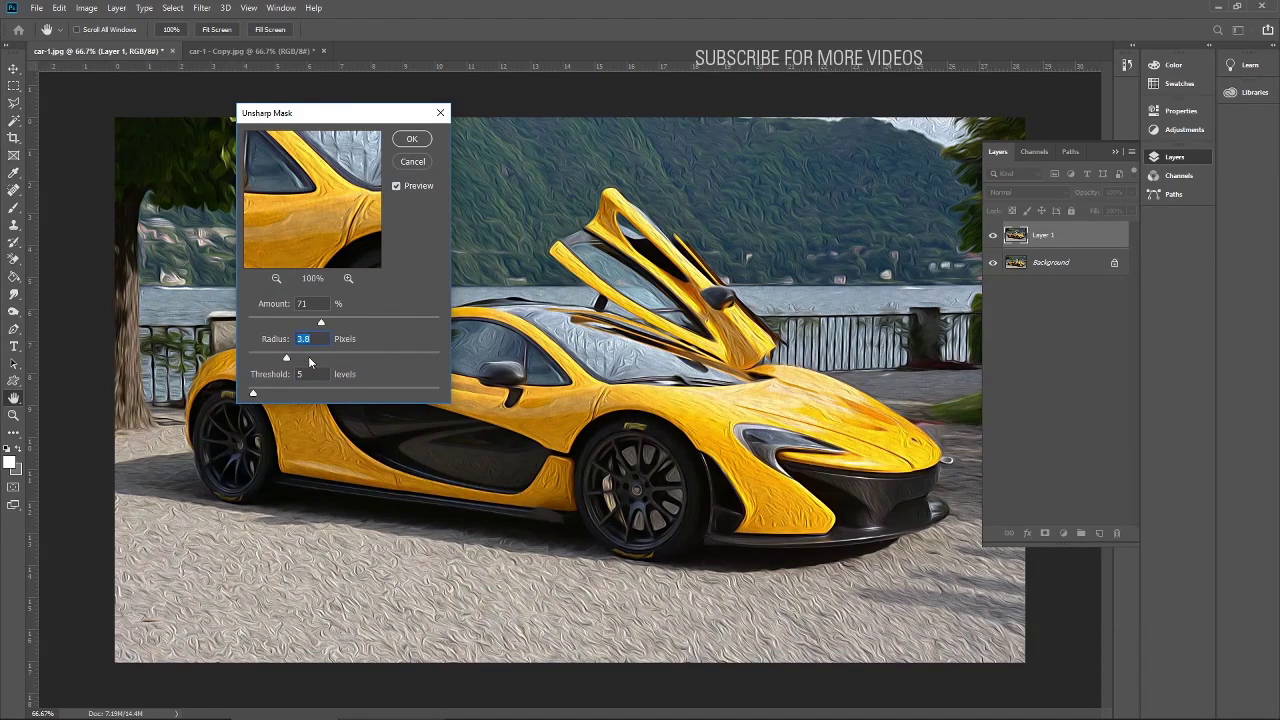
click(289, 357)
click(420, 144)
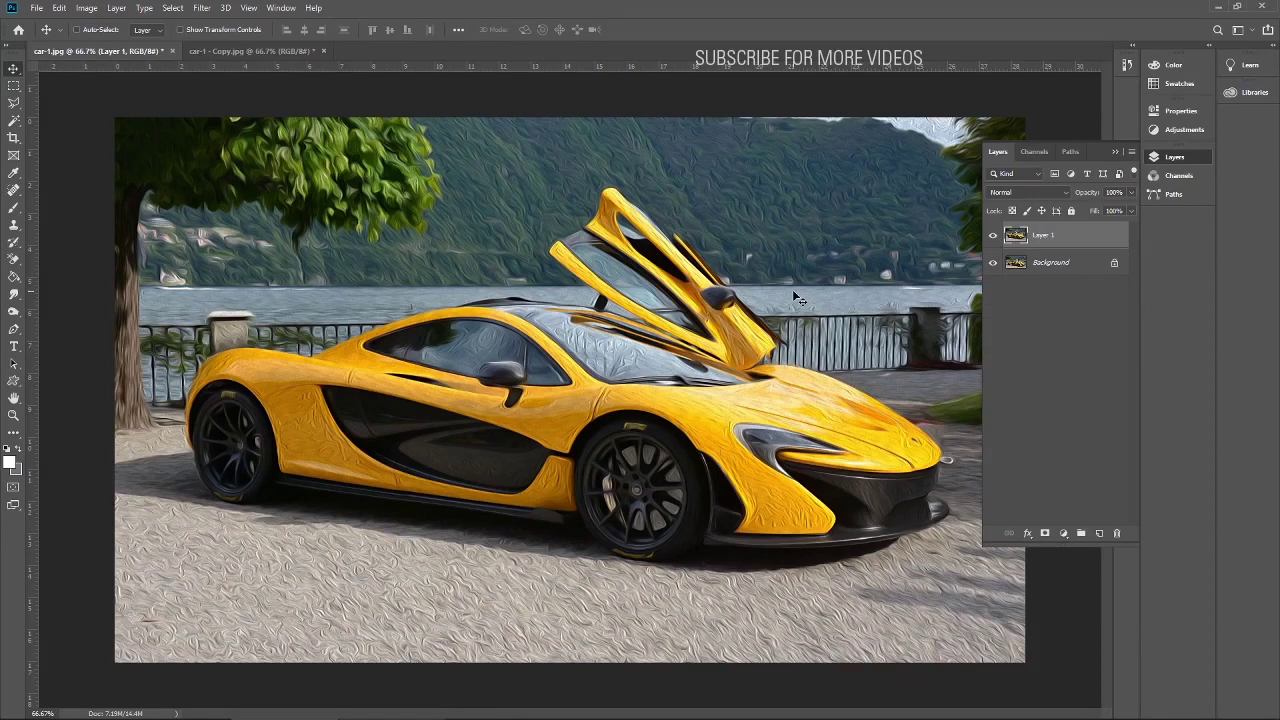
Make the Background layer active, then switch to the unpainted car-1 - Copy.jpg document
key(ctrl)
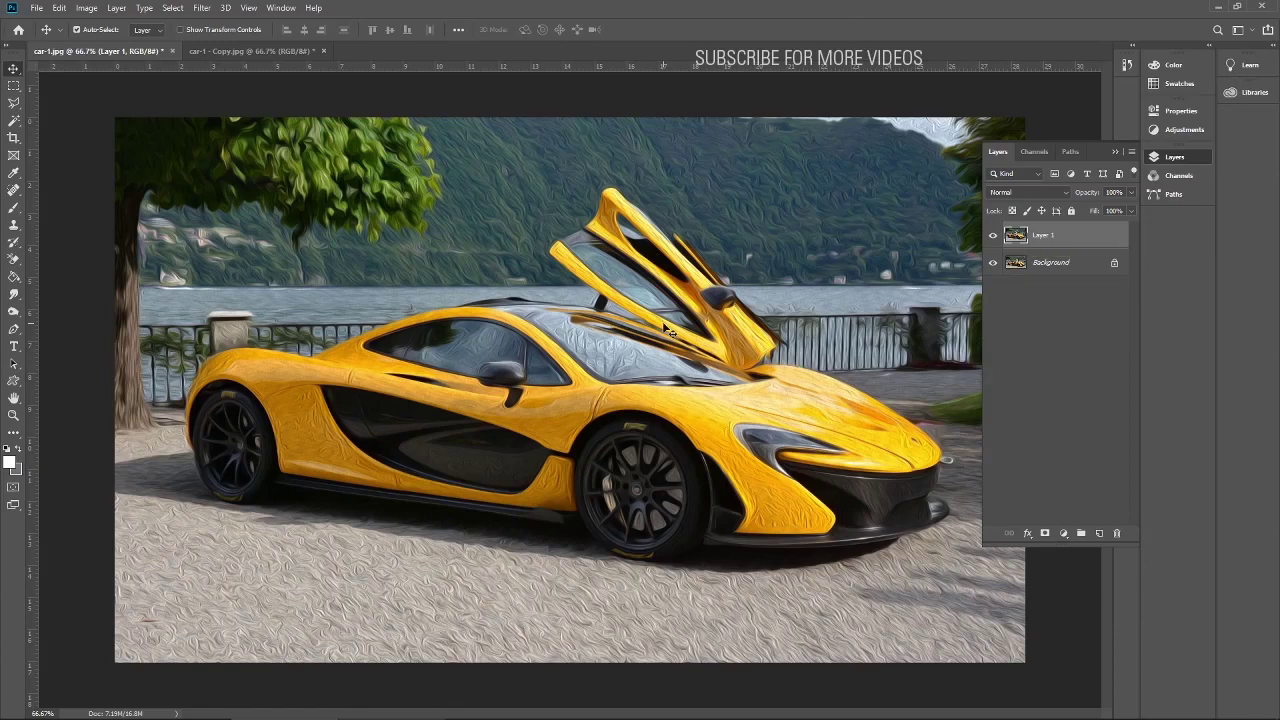
key(ctrl)
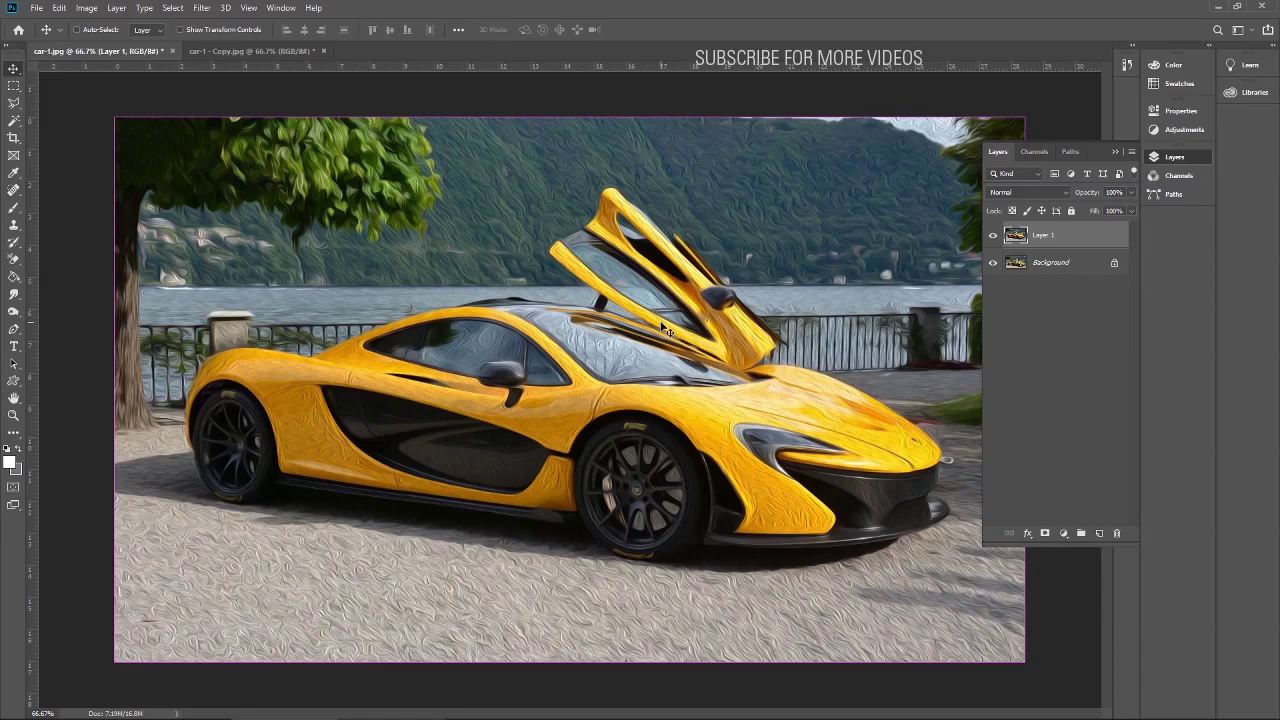
click(1016, 264)
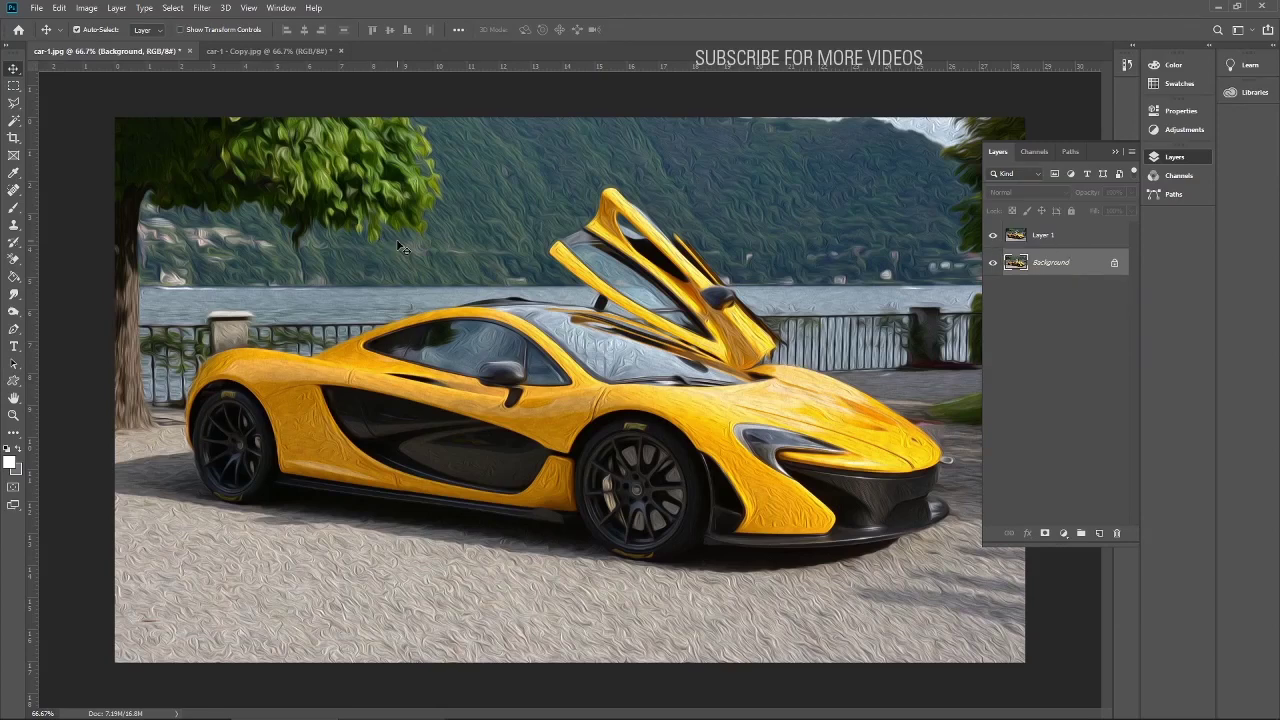
click(290, 51)
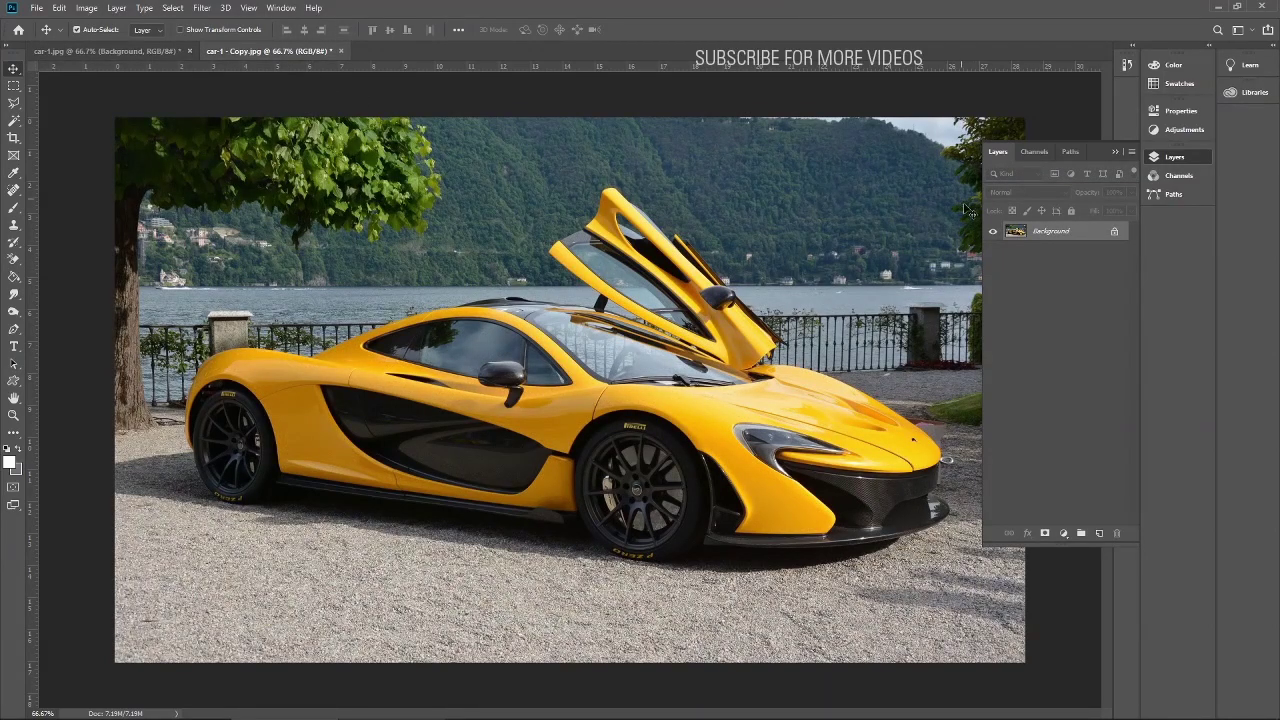
Duplicate Background to Layer 1 and convert Layer 1 to a smart object
key(ctrl+j)
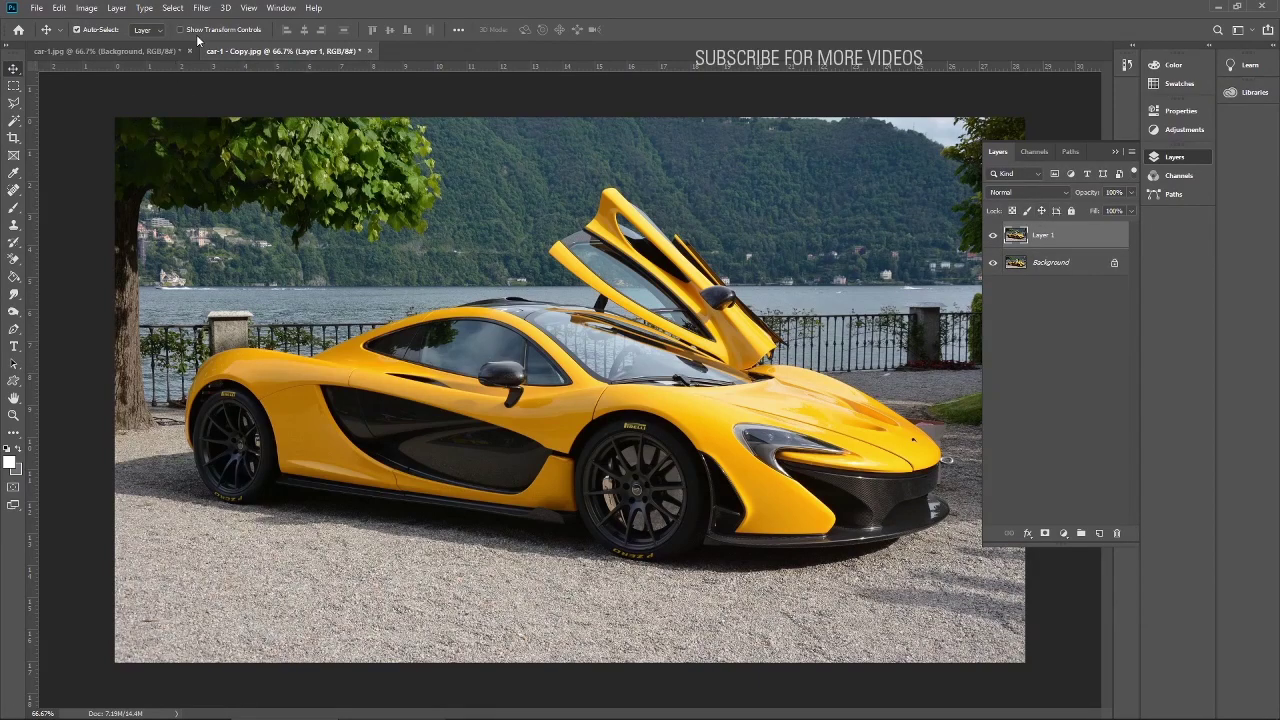
click(117, 8)
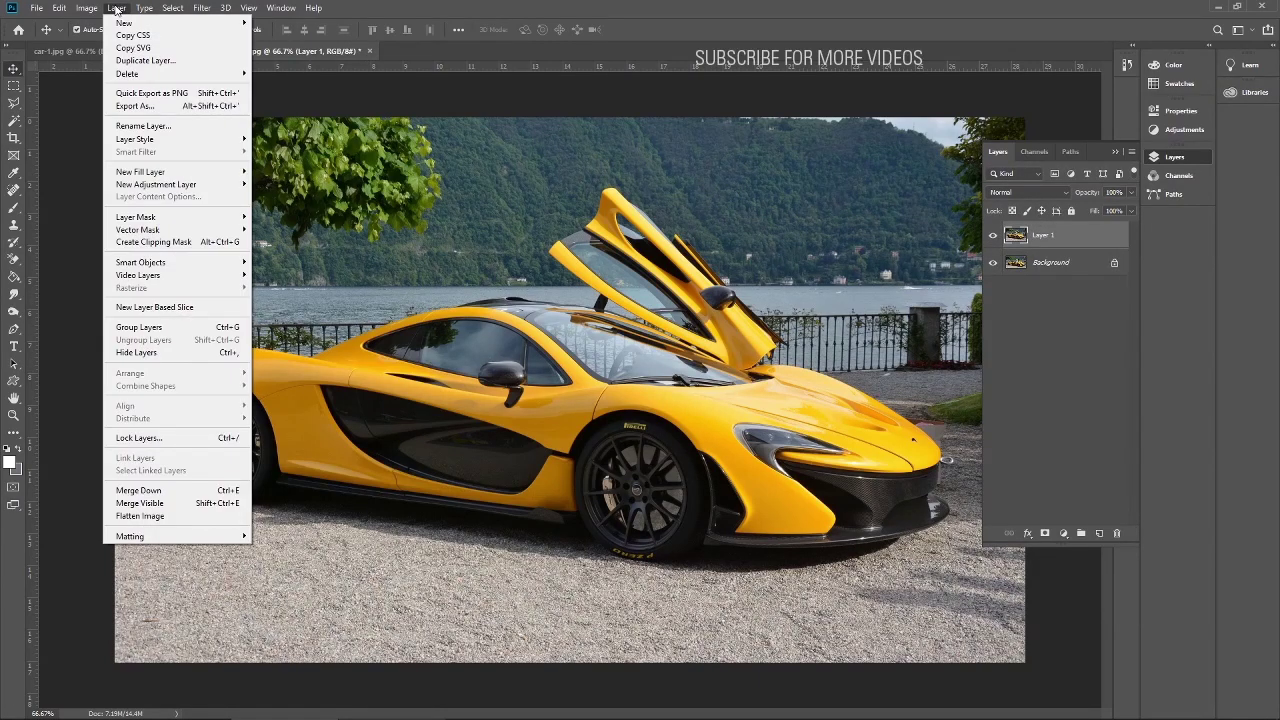
mouse_move(200, 262)
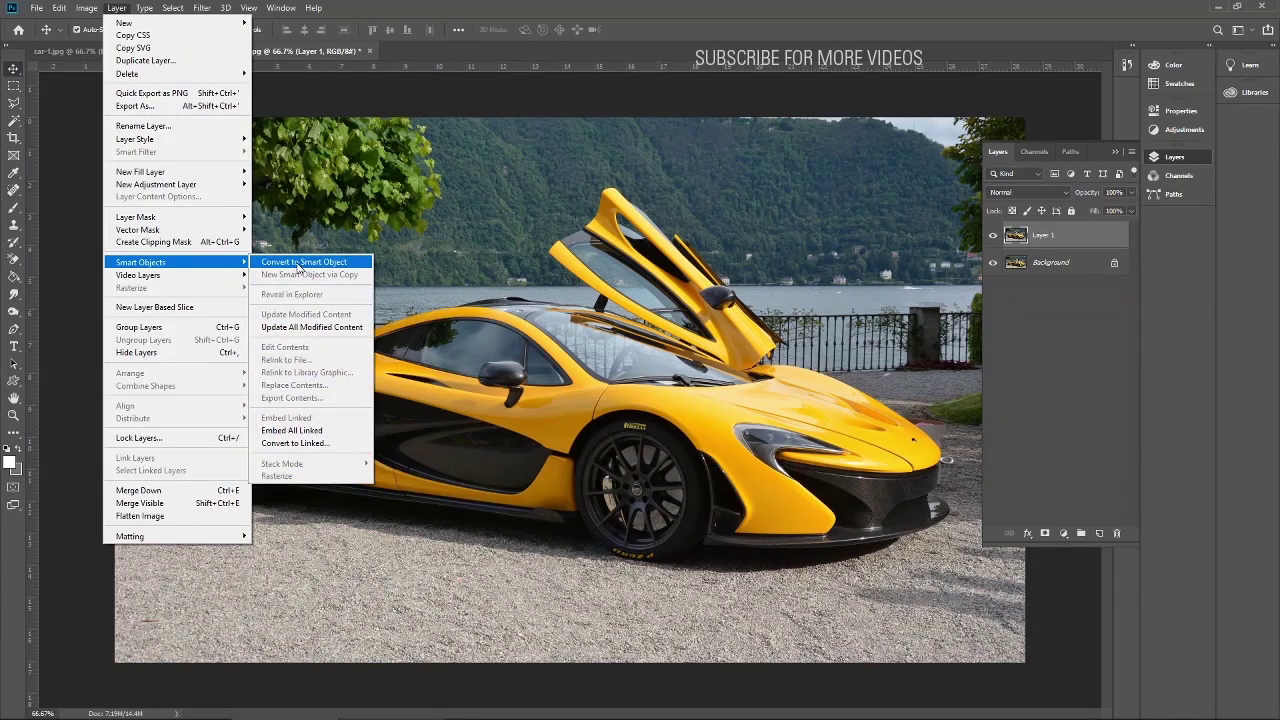
click(298, 262)
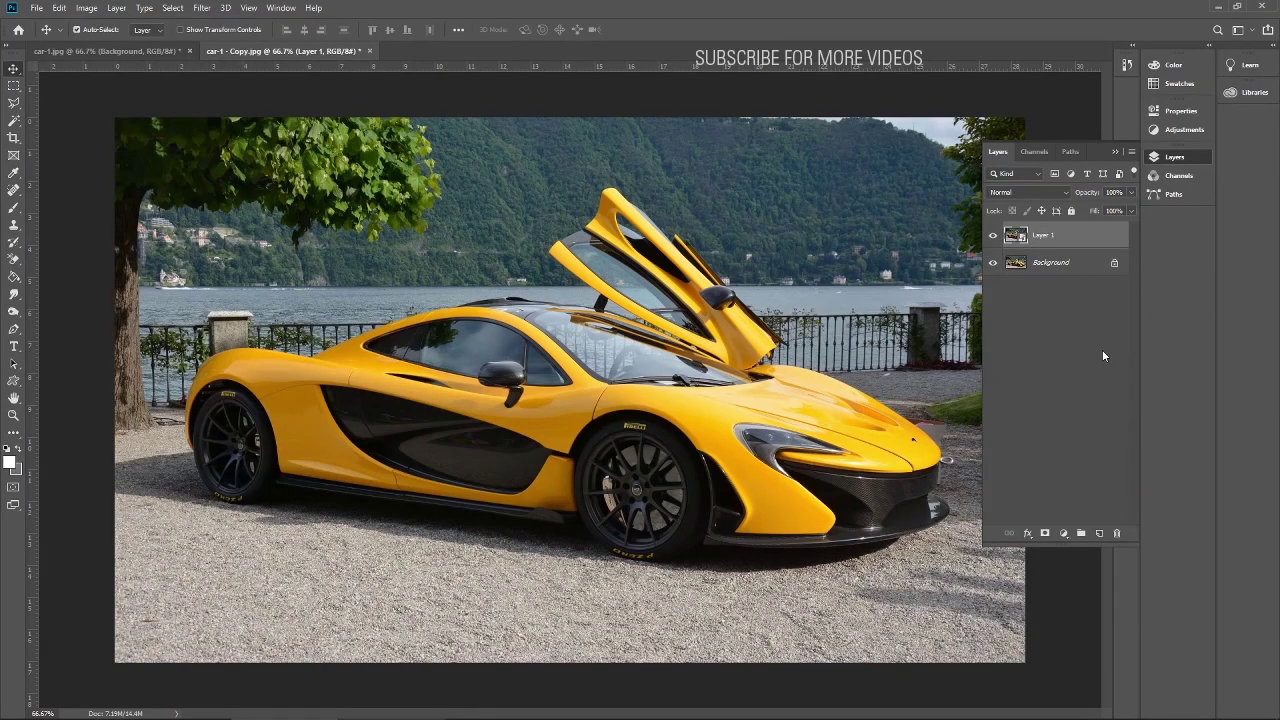
Rename Layer 1 to 'Smart Layer'
double_click(1044, 236)
text(smart Layer)
key(Return)
Apply an Oil Paint smart filter at Stylization 4.3, Cleanliness 3.9, Scale 3.3, Shine 1.4
click(201, 8)
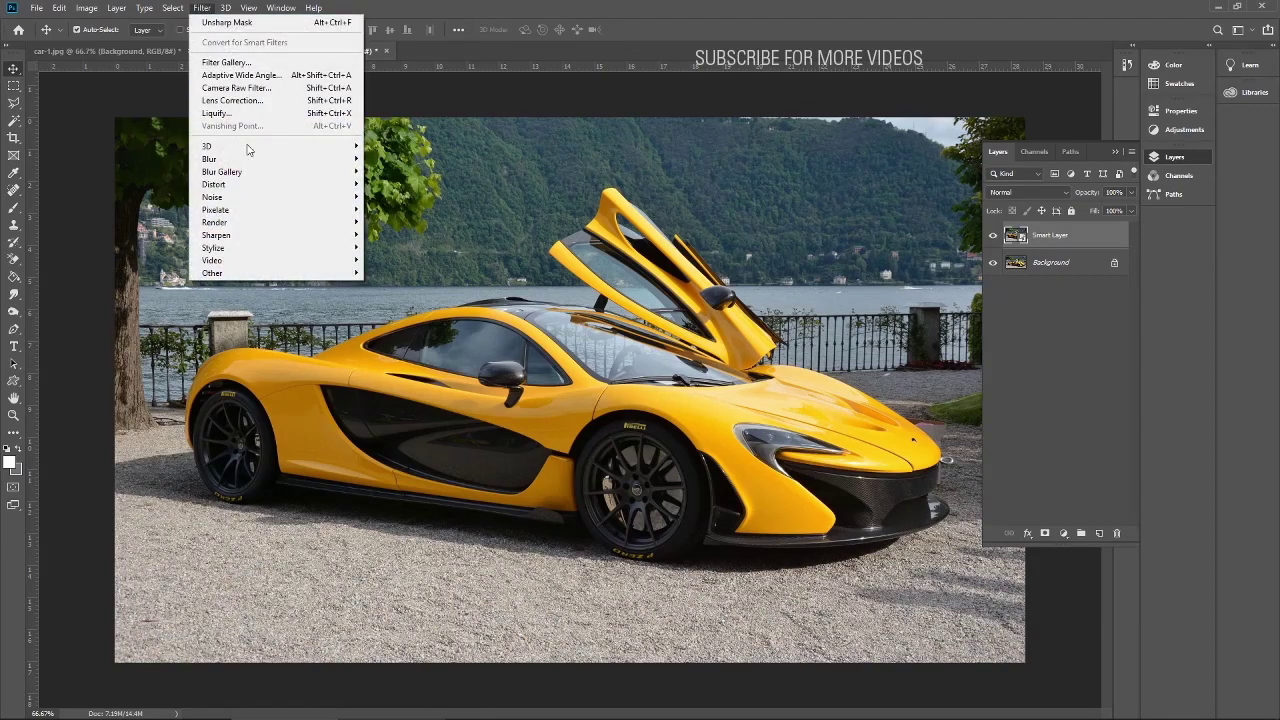
mouse_move(352, 250)
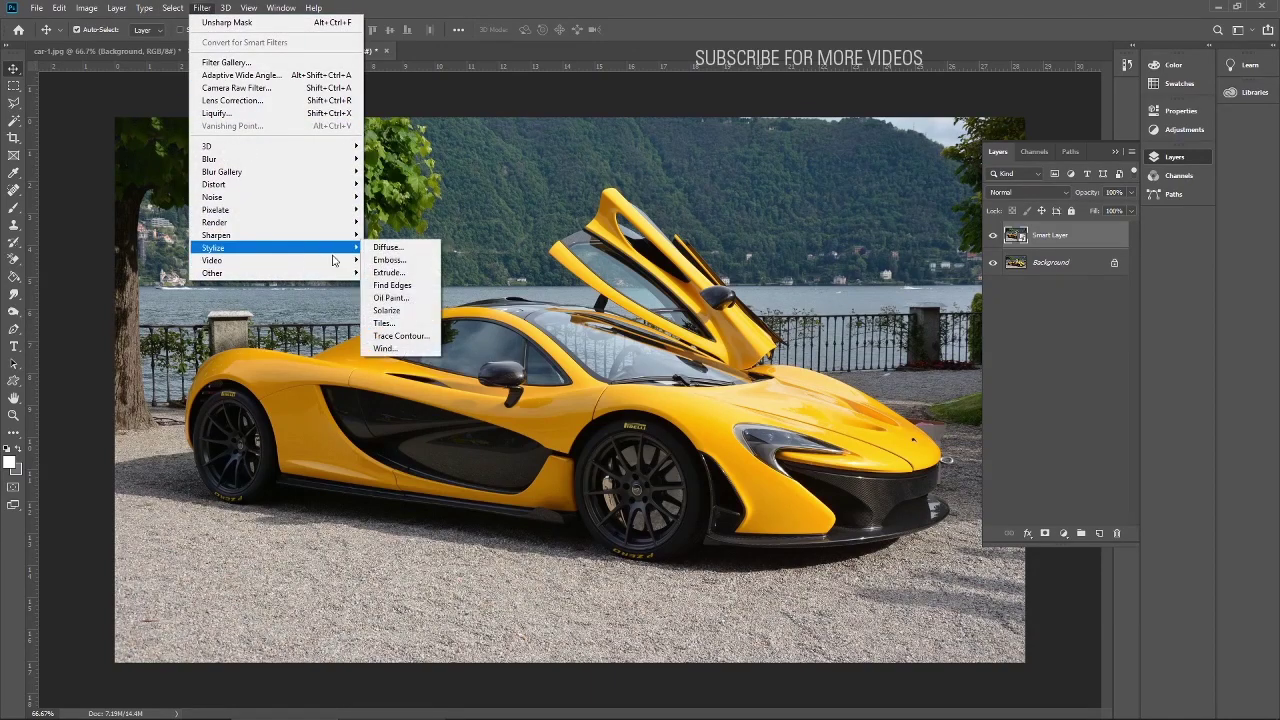
click(418, 298)
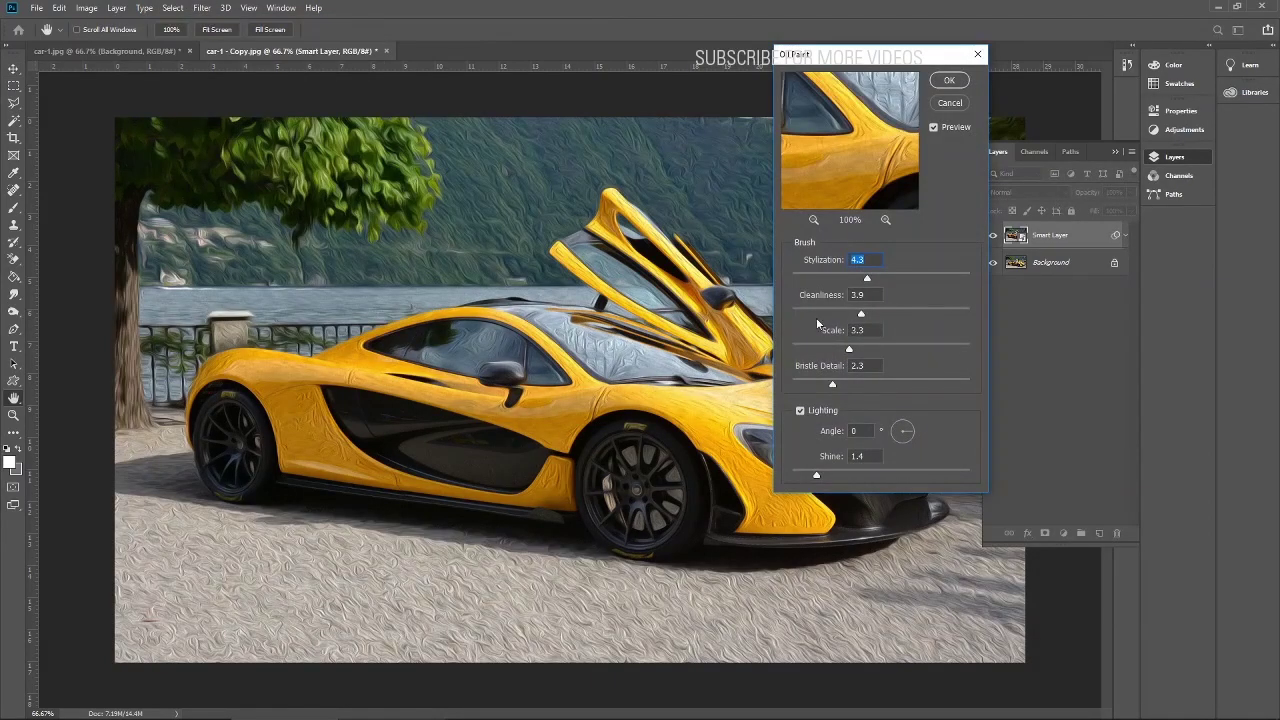
click(949, 82)
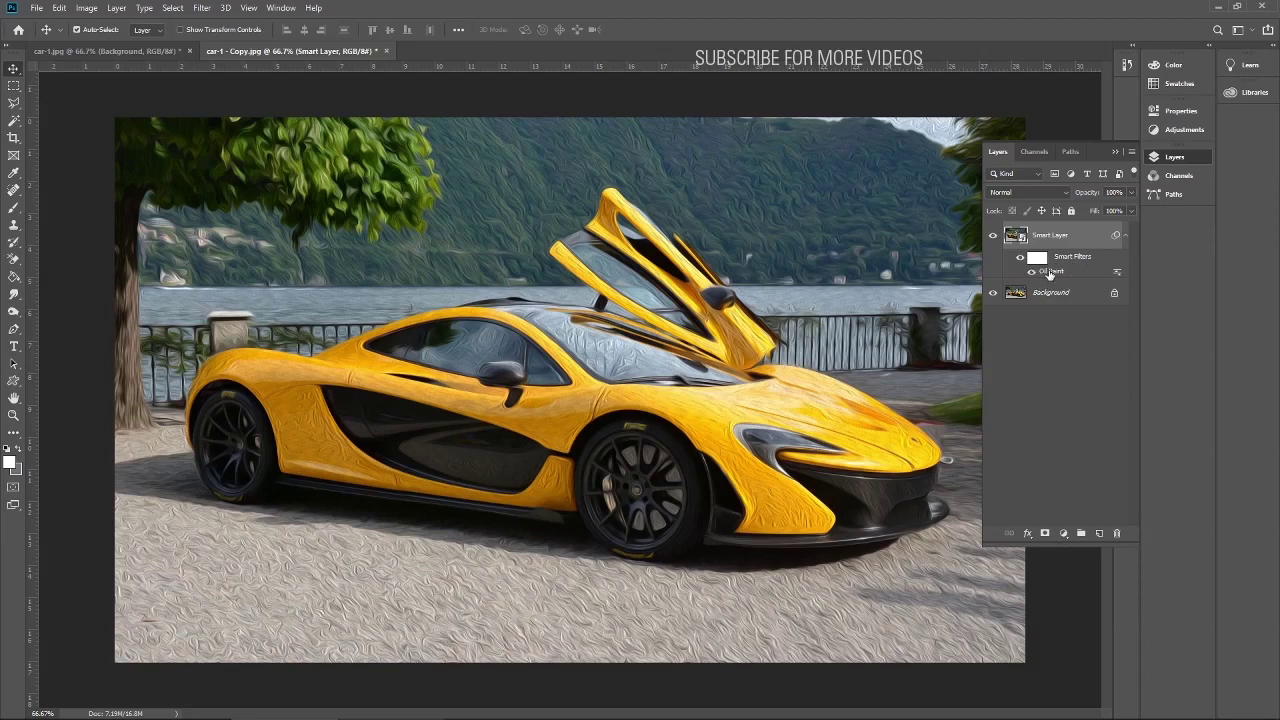
Select Layer 1 in car-1.jpg, then return to car-1 - Copy.jpg
click(160, 51)
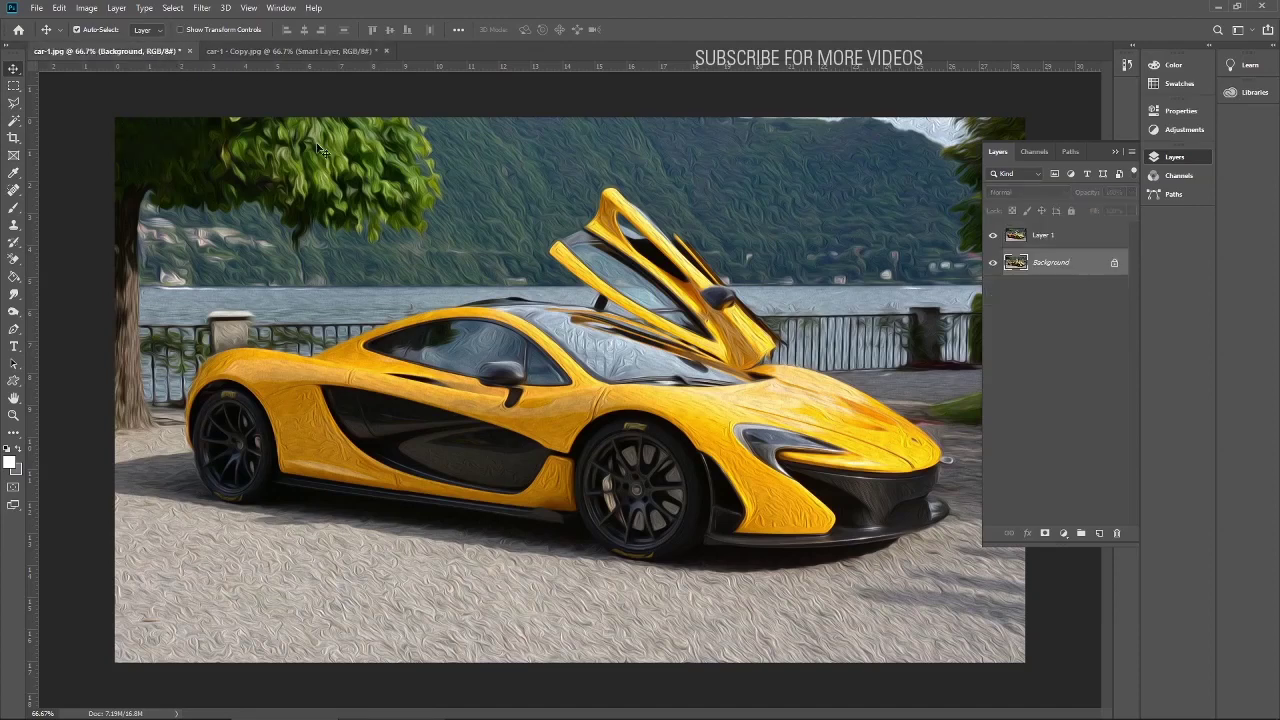
click(1005, 235)
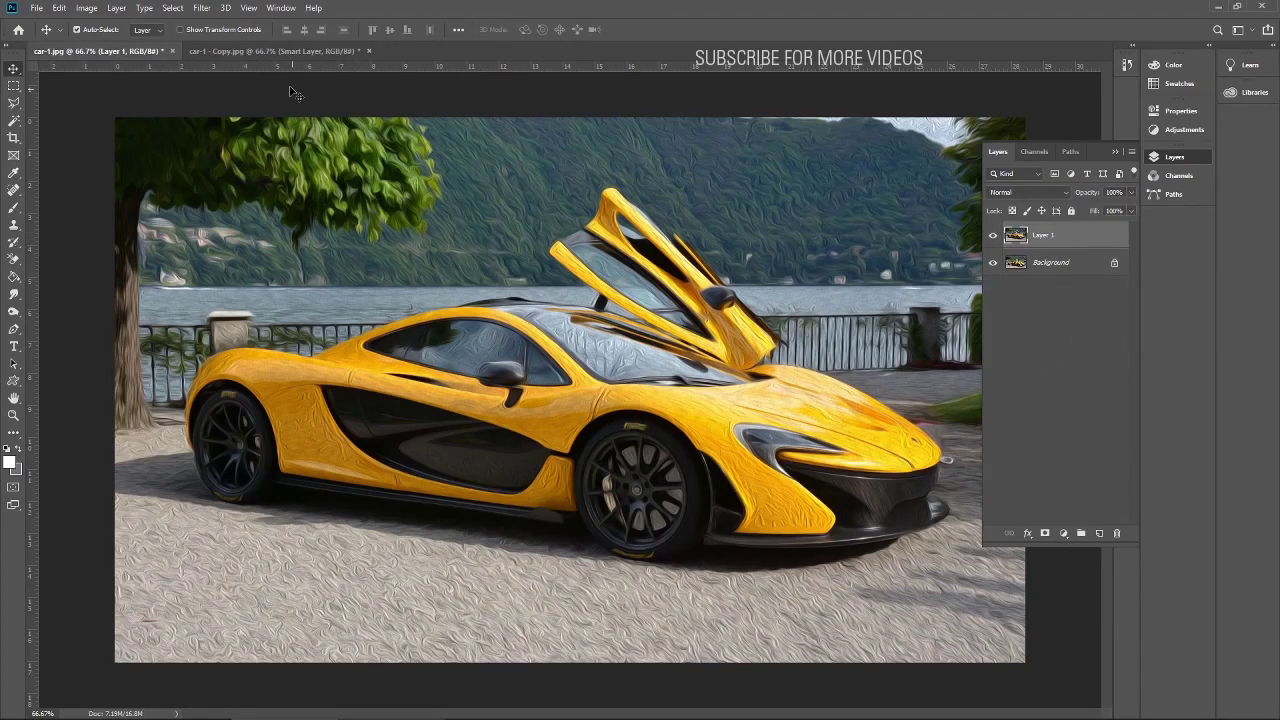
click(286, 51)
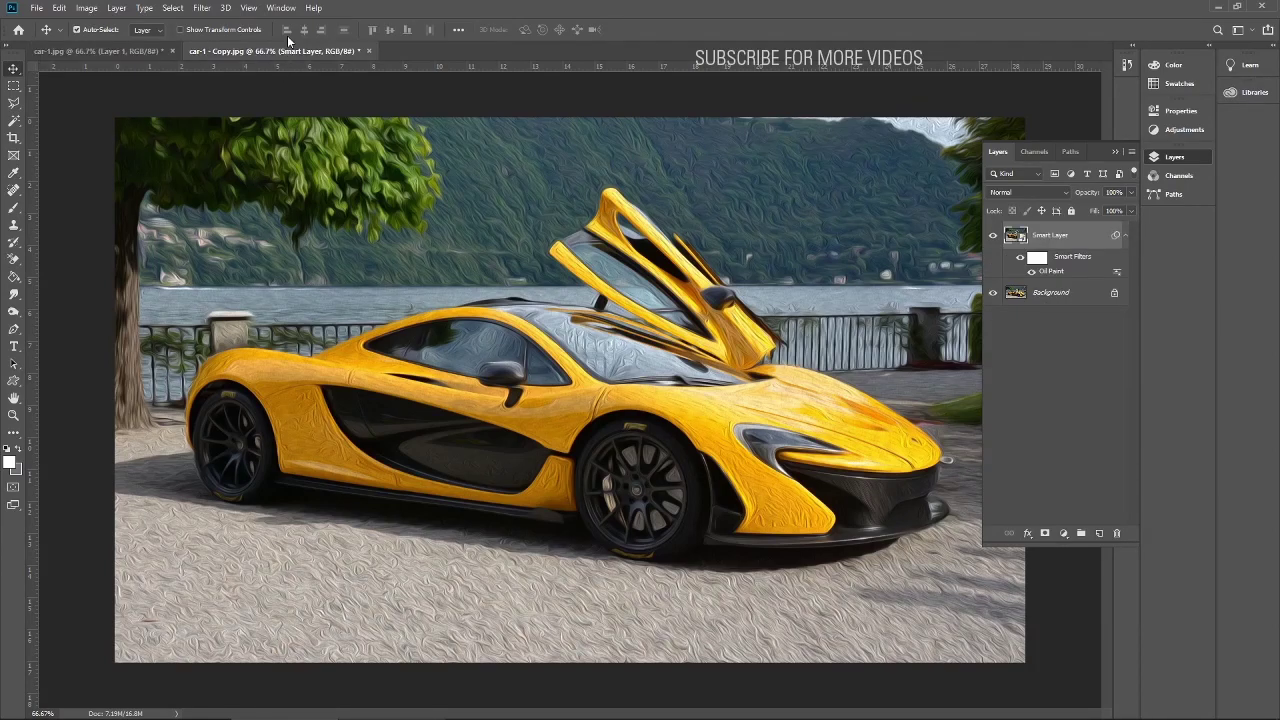
Add an Unsharp Mask smart filter with Amount 73%, Radius 6.6 px and Threshold 13
click(201, 8)
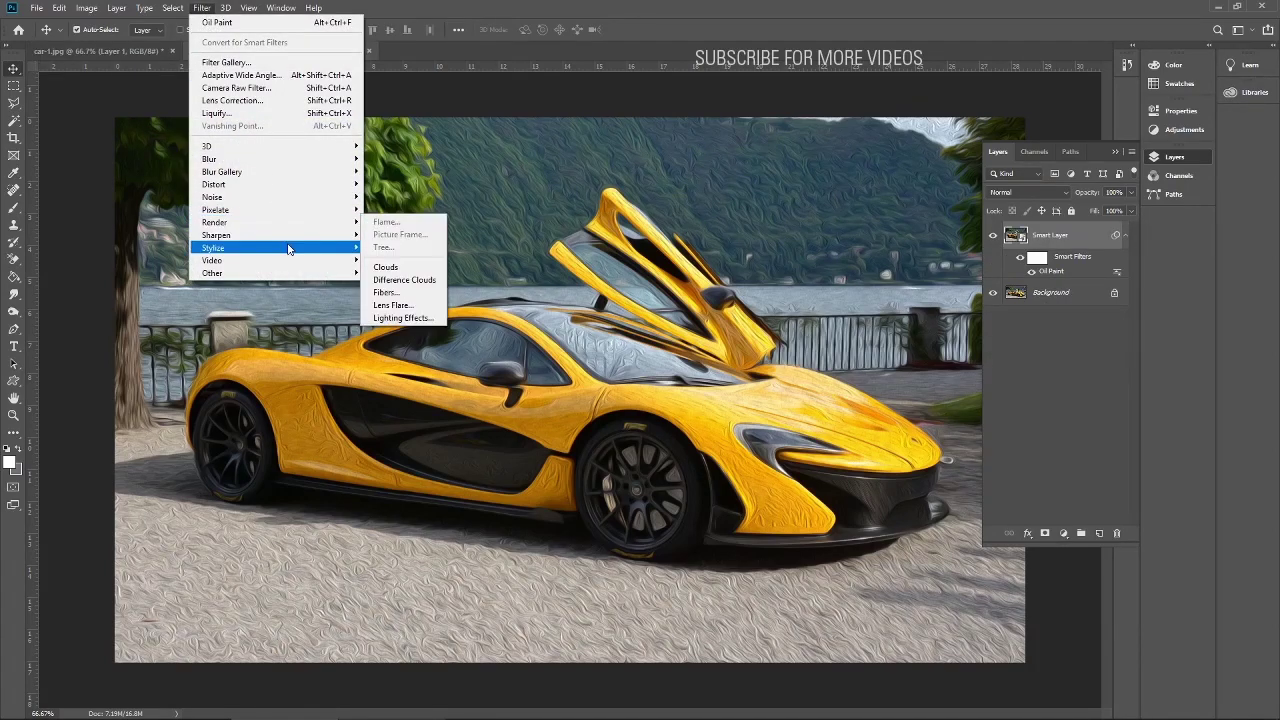
mouse_move(285, 235)
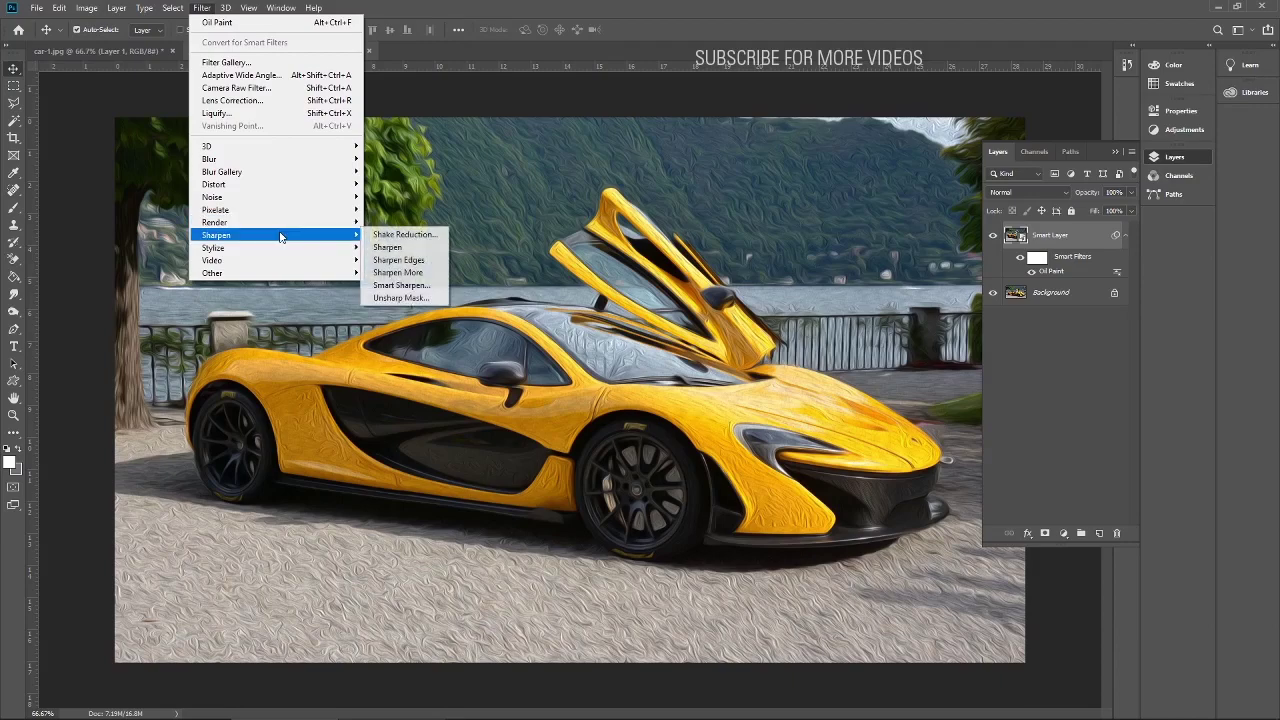
click(395, 295)
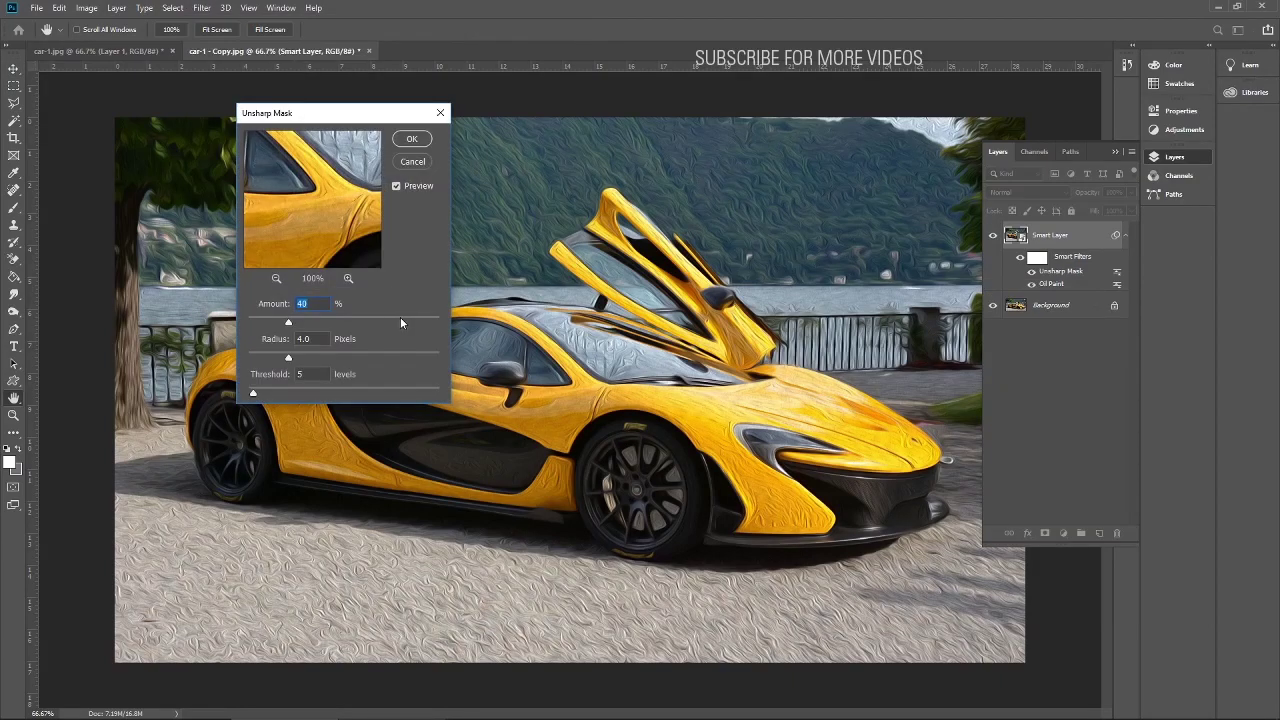
click(308, 357)
click(323, 321)
drag(322, 392, 261, 391)
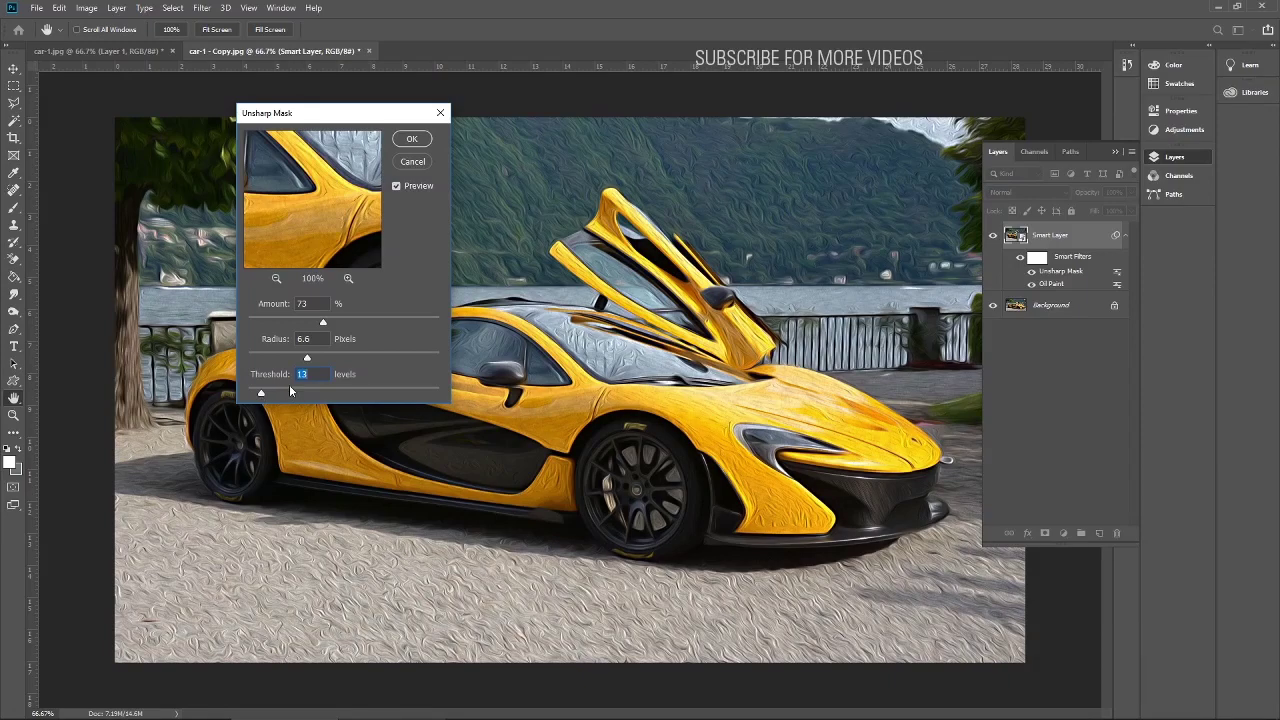
click(411, 140)
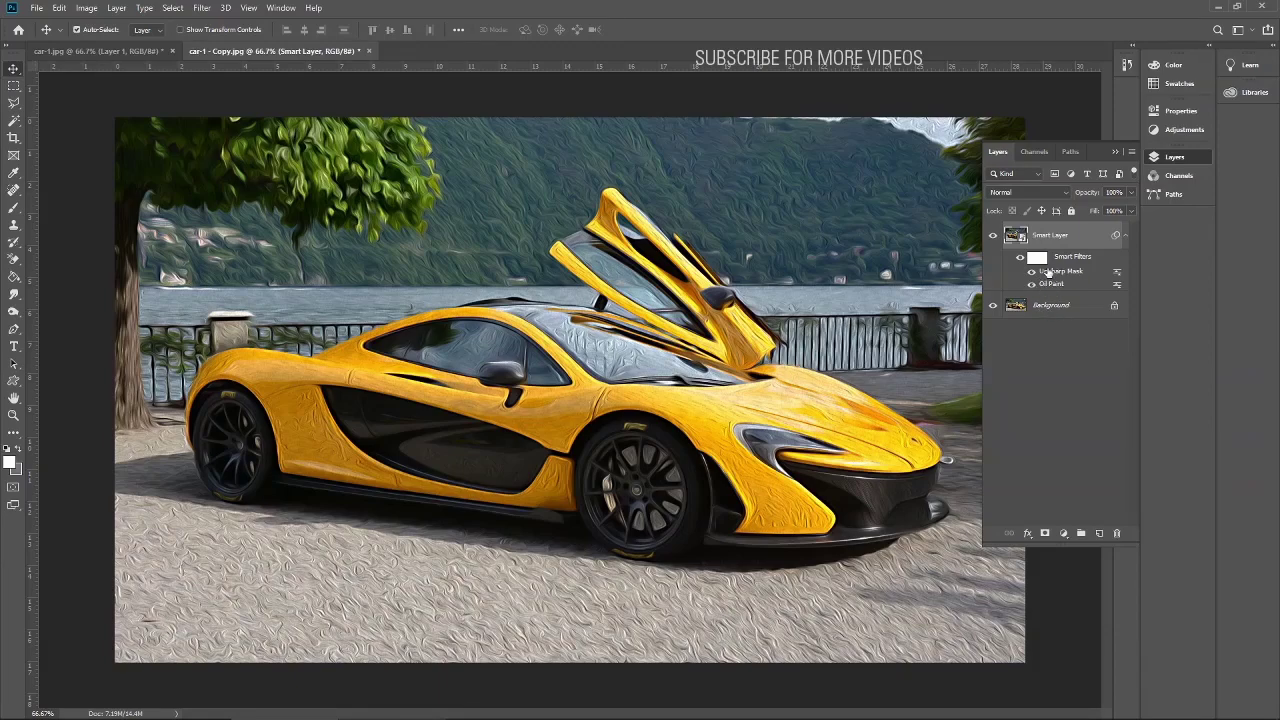
Add a Surface Blur smart filter at Radius 1 px and Threshold 2 above Unsharp Mask
click(201, 8)
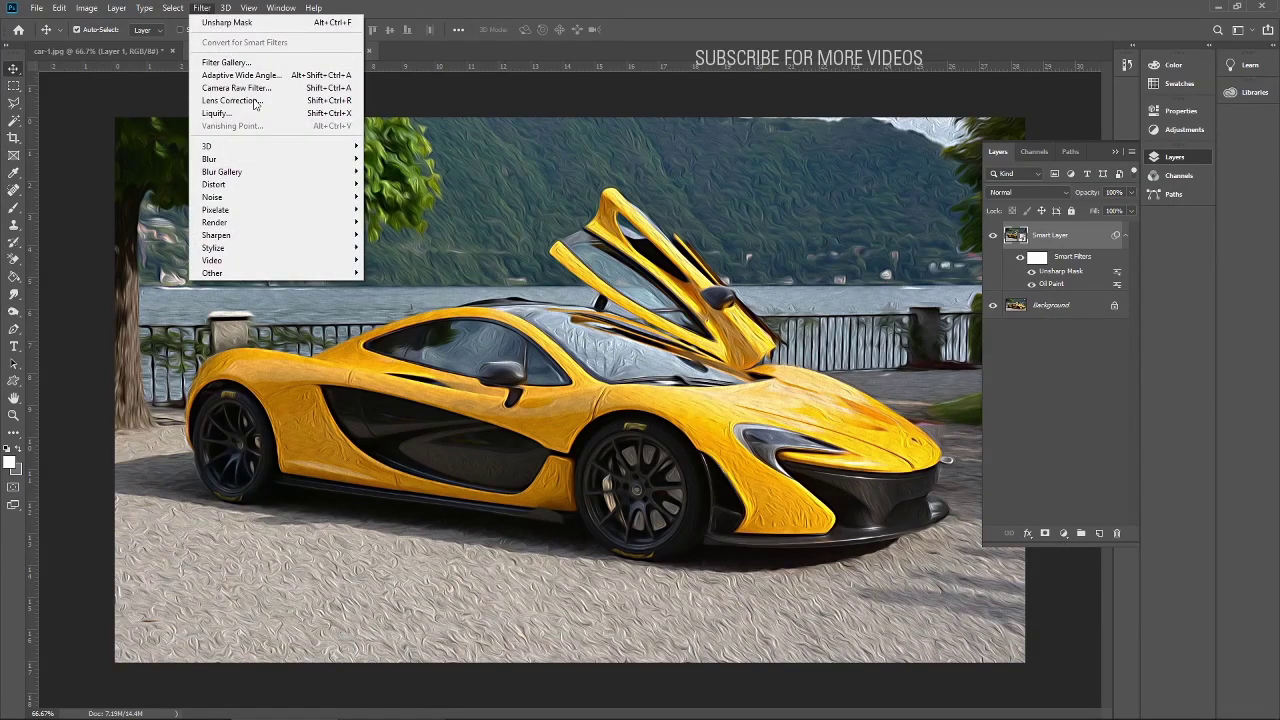
mouse_move(280, 159)
click(400, 284)
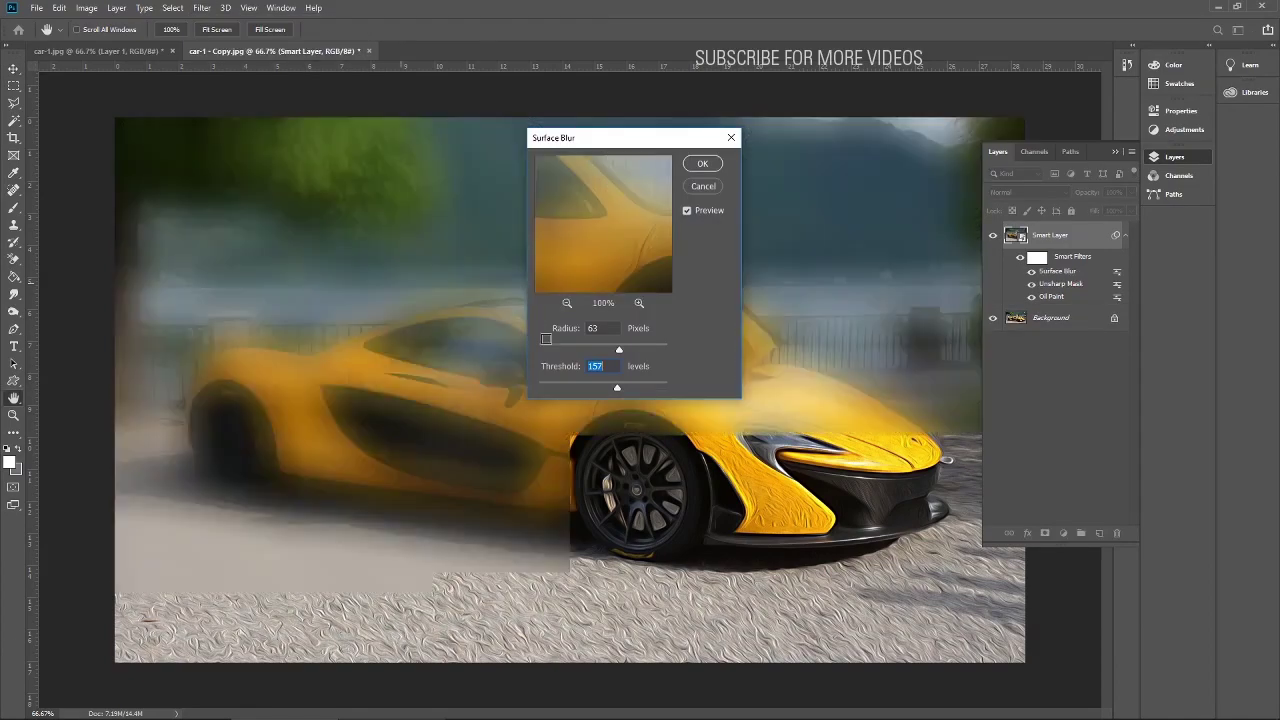
click(543, 346)
click(548, 388)
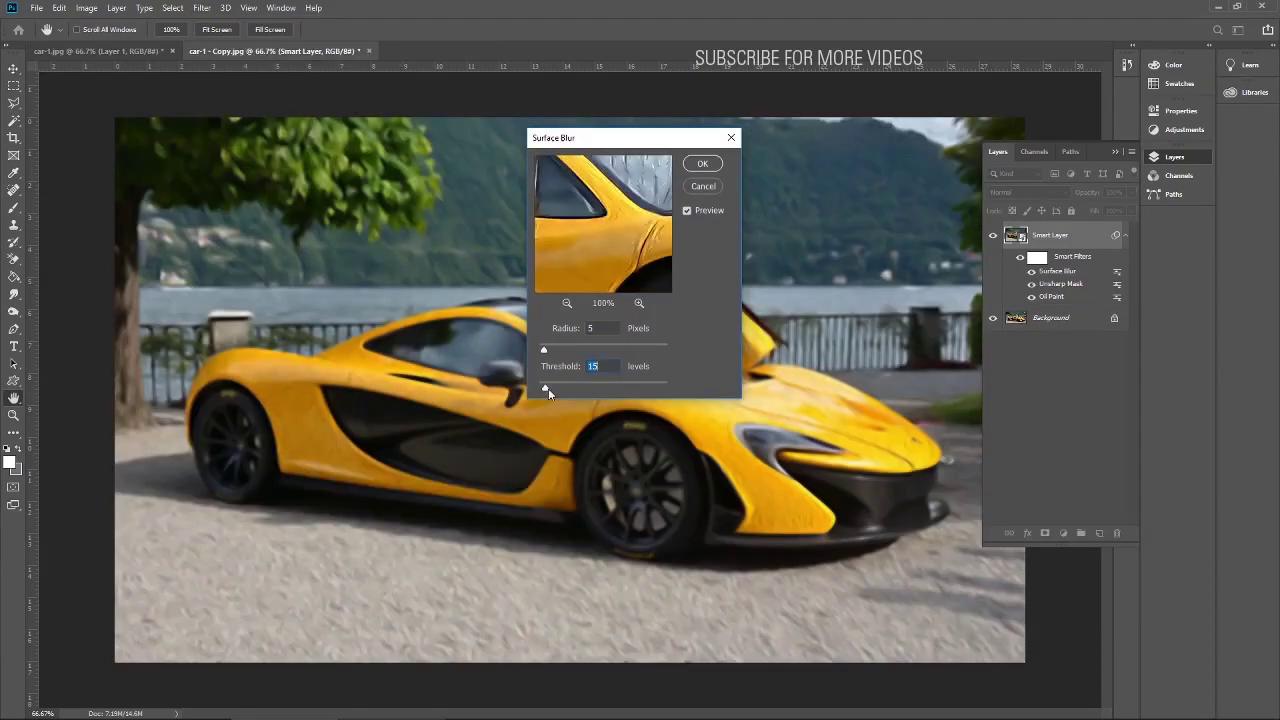
text(1)
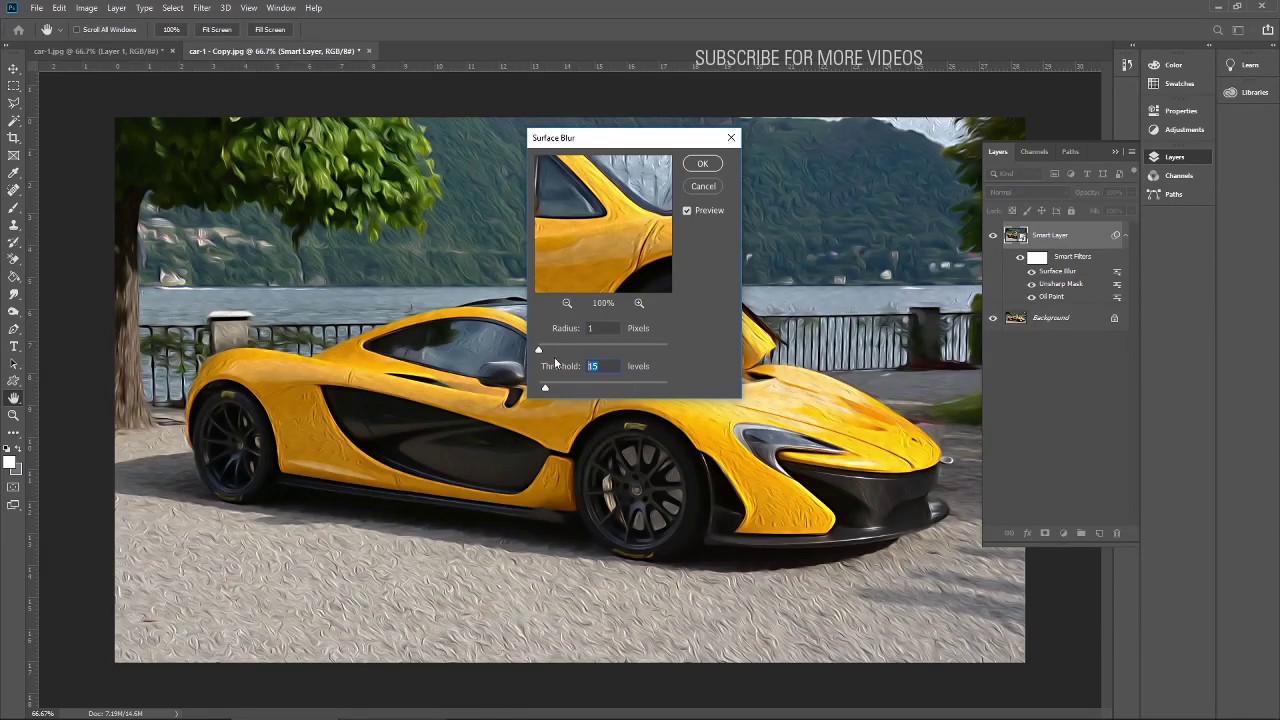
key(Tab)
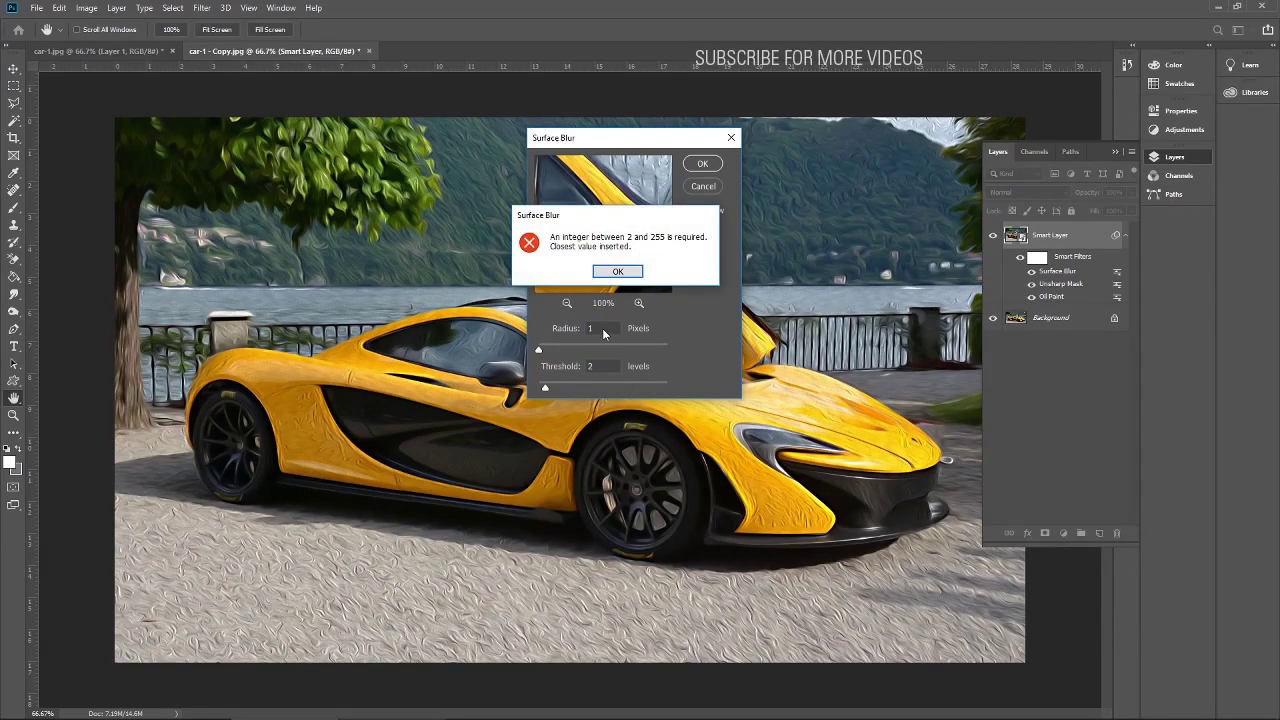
click(638, 270)
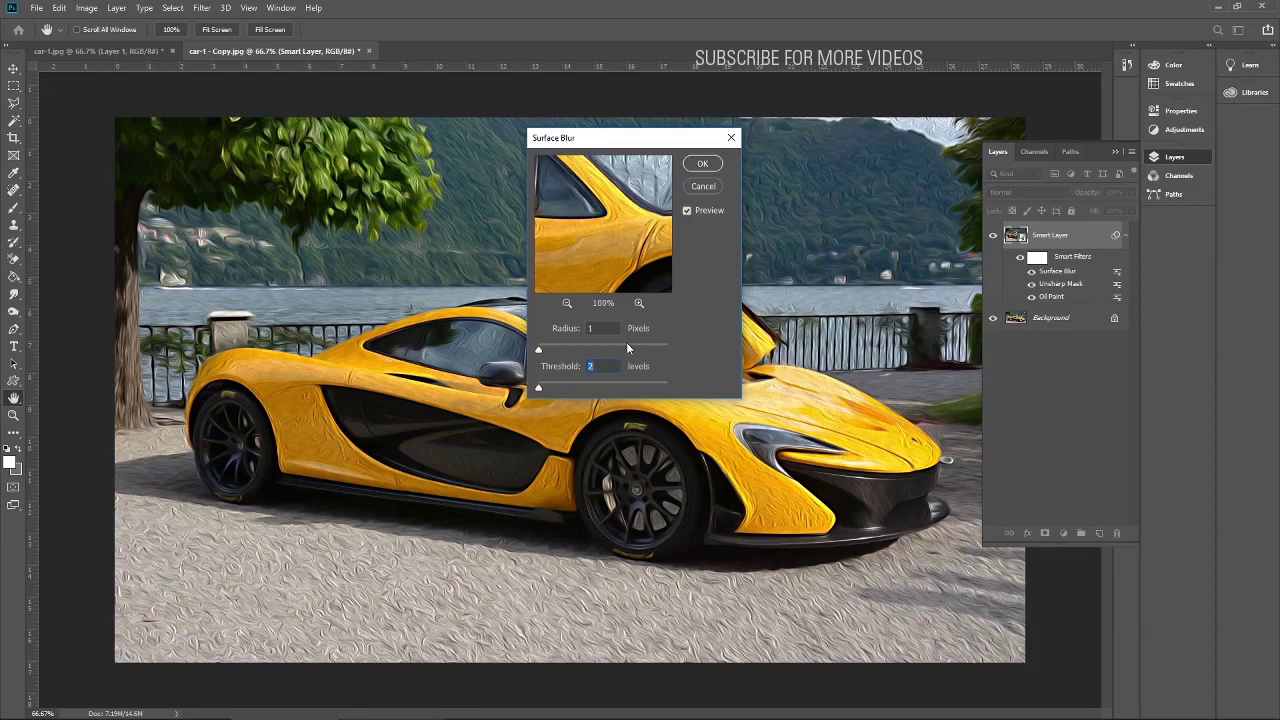
click(705, 163)
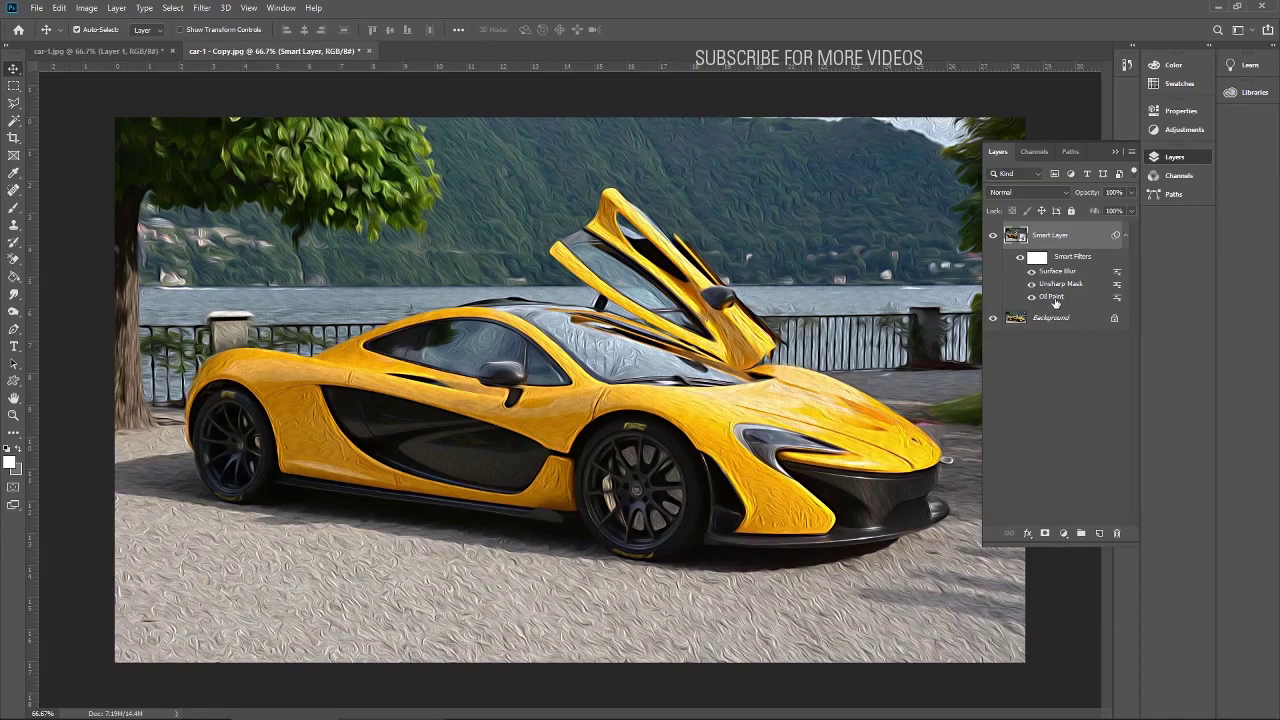
In car-1.jpg, apply Surface Blur at Radius 1 px and Threshold 2 to Layer 1
click(133, 55)
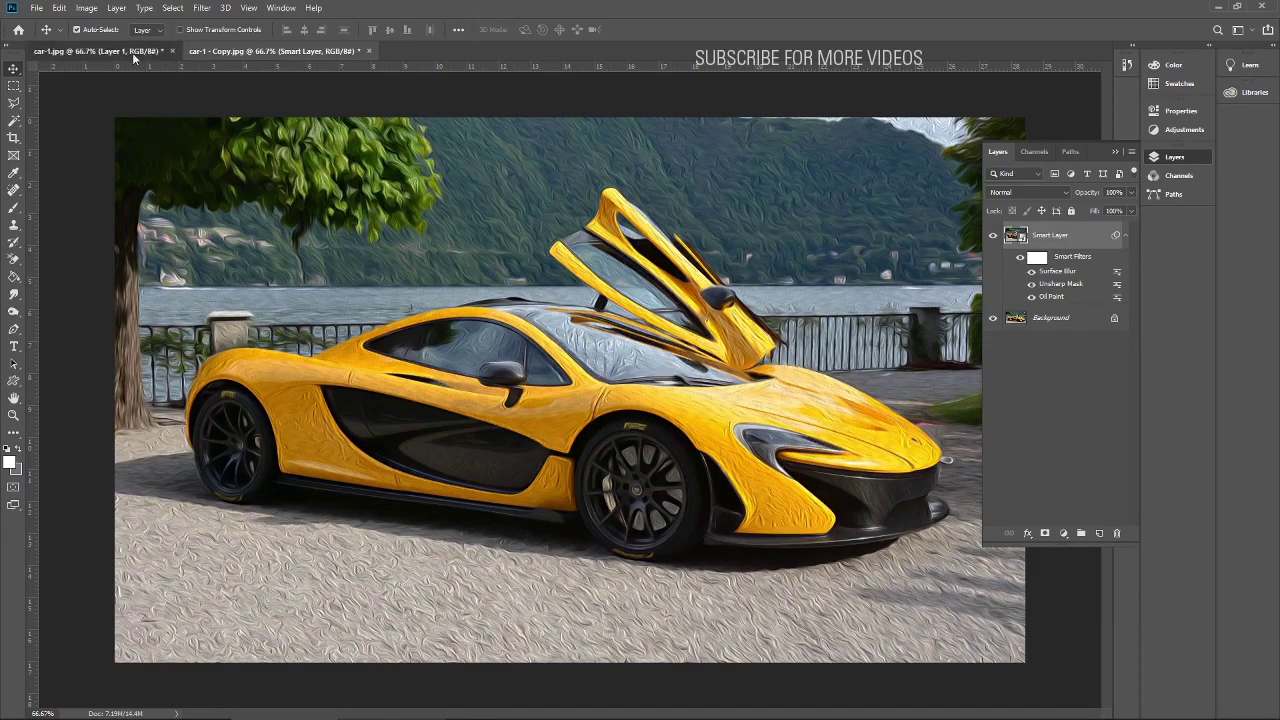
click(201, 8)
mouse_move(265, 165)
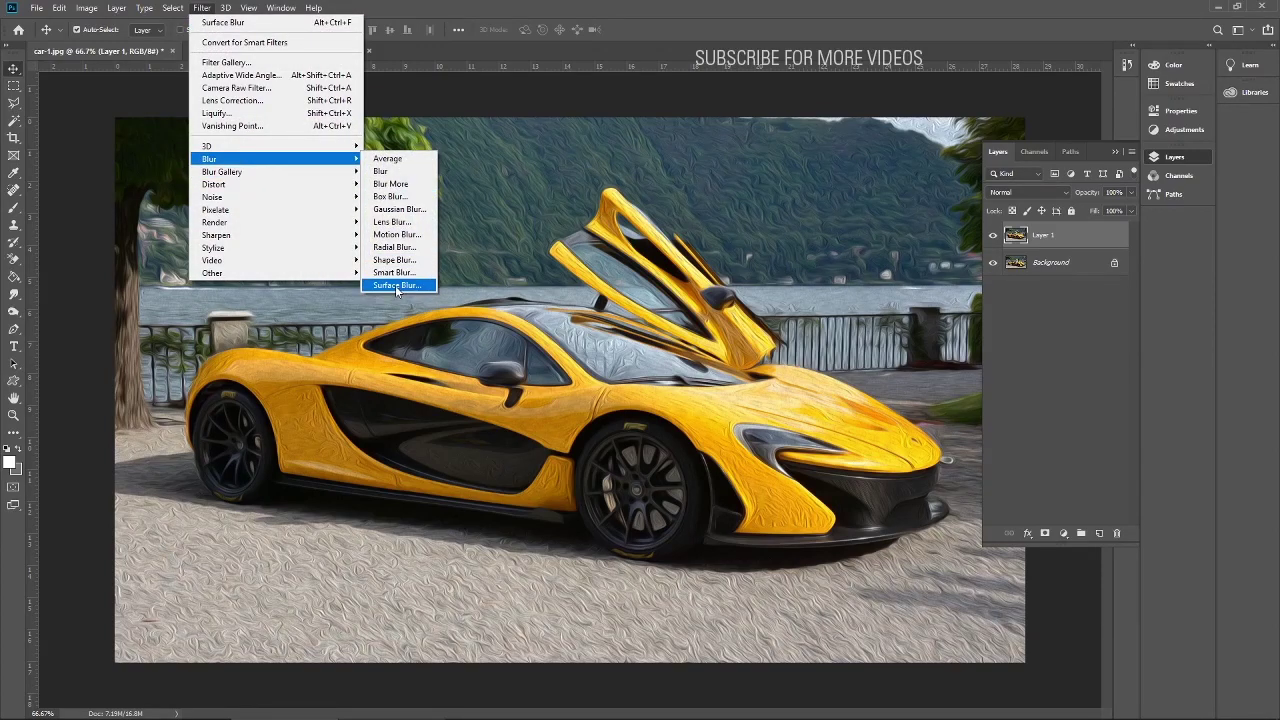
click(397, 286)
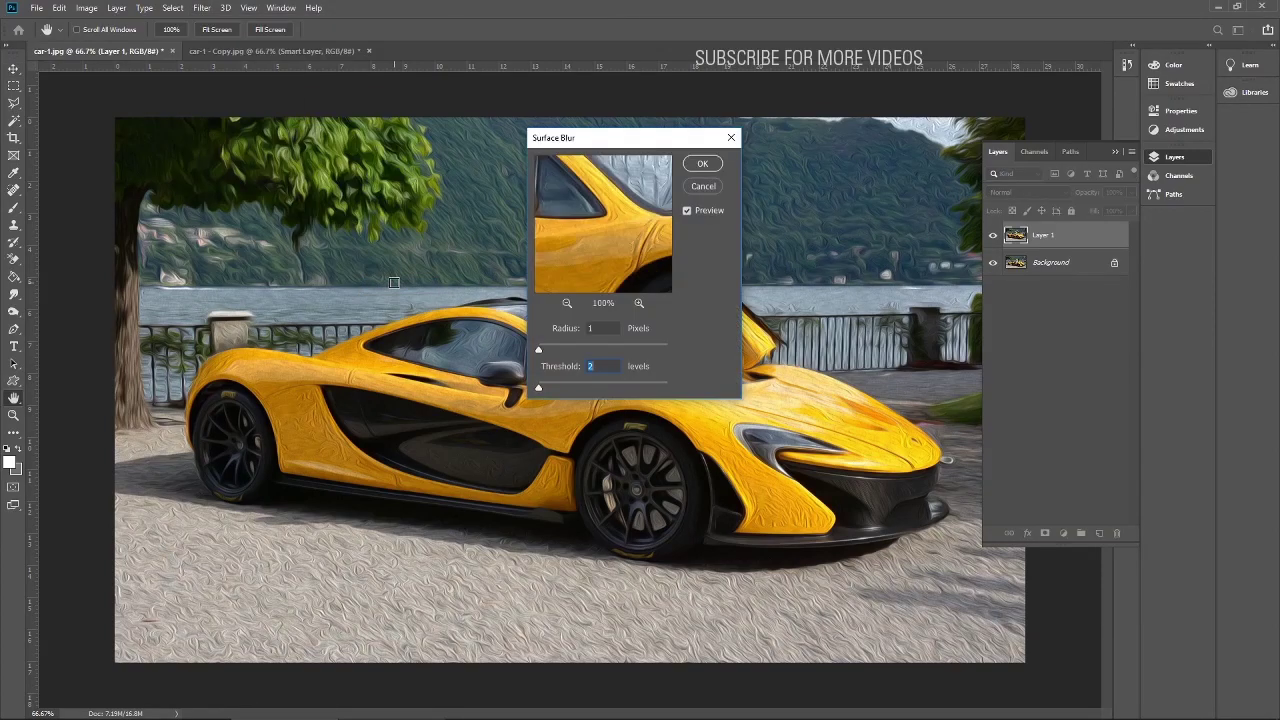
click(702, 164)
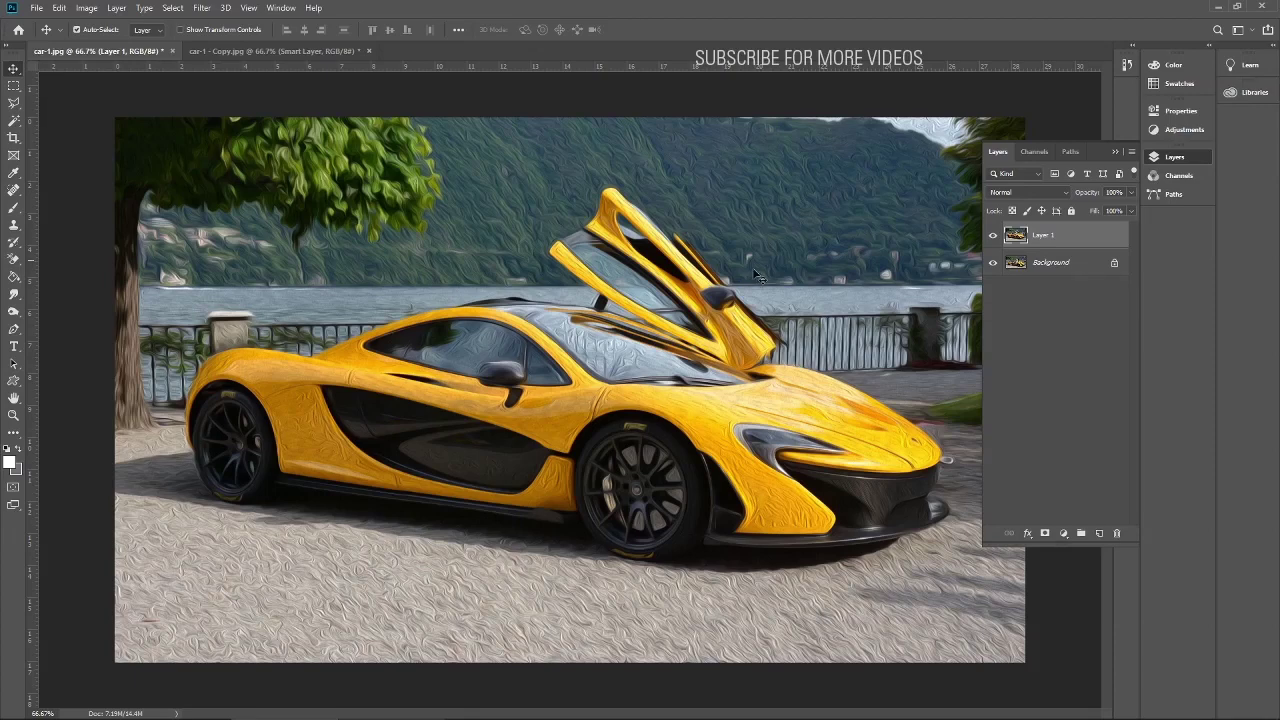
In the copy, reopen the Smart Layer's Oil Paint smart filter settings past the stacking warning
click(274, 50)
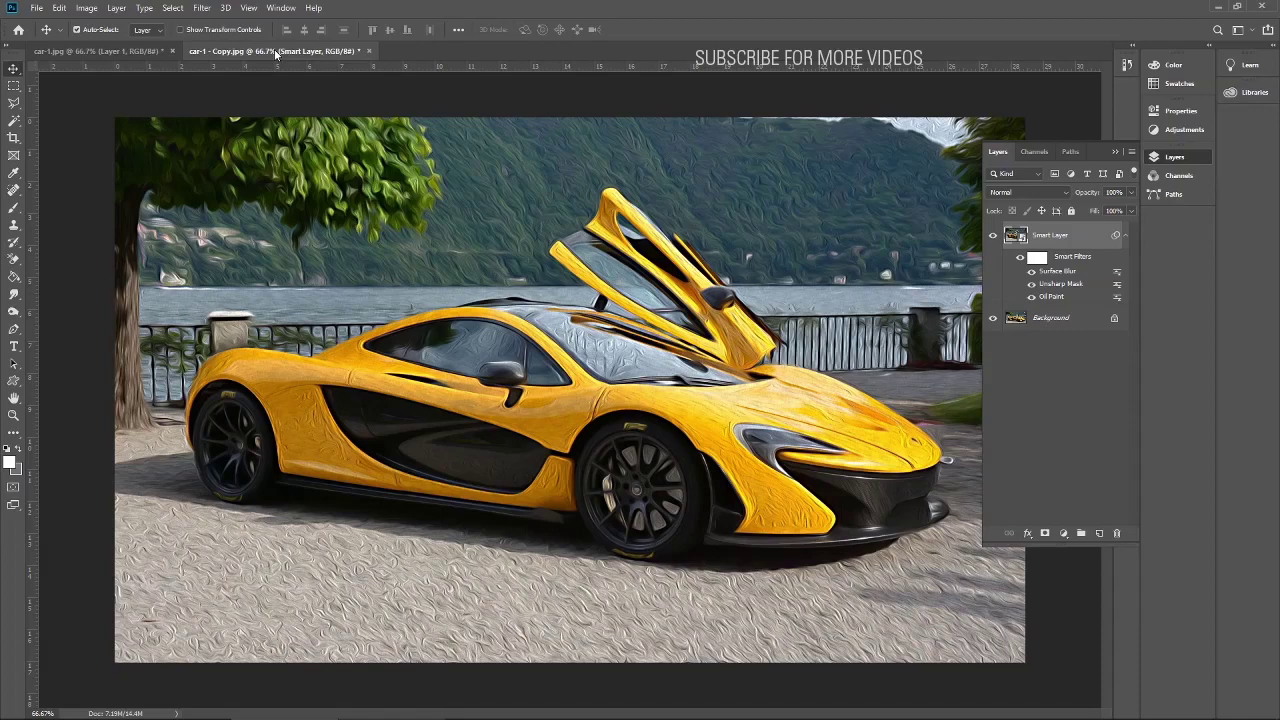
double_click(1052, 298)
click(665, 282)
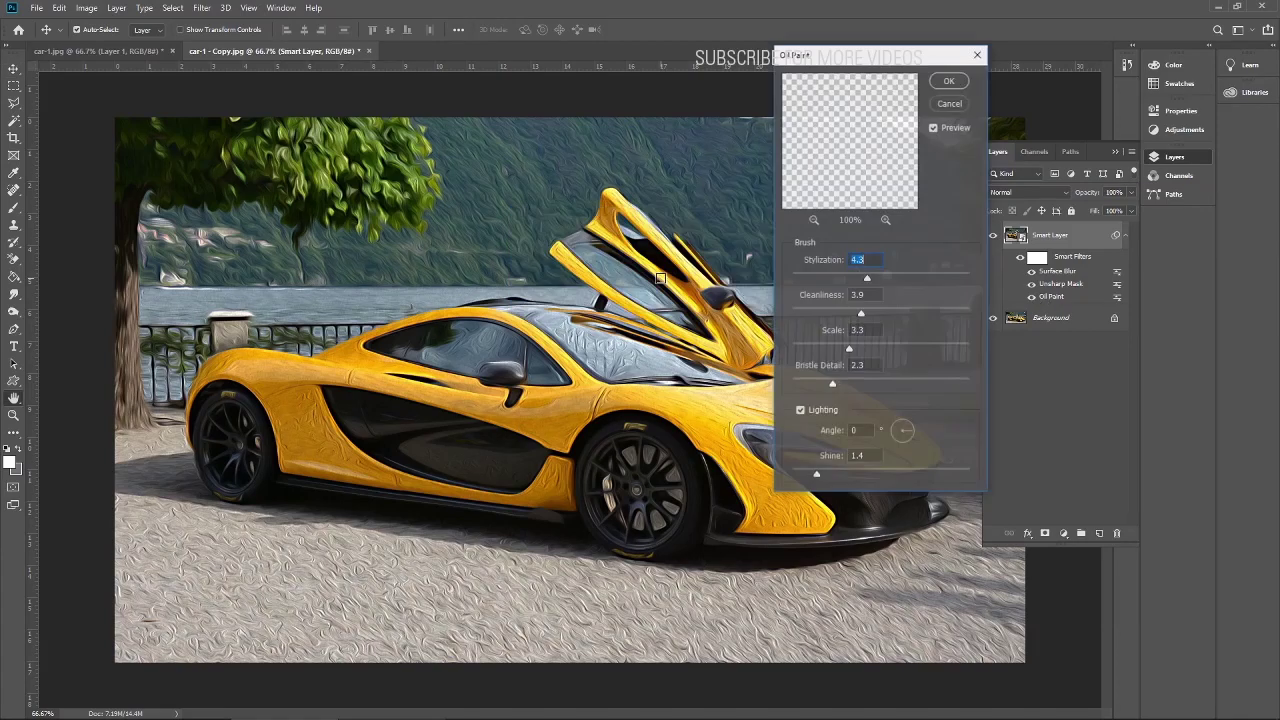
click(977, 53)
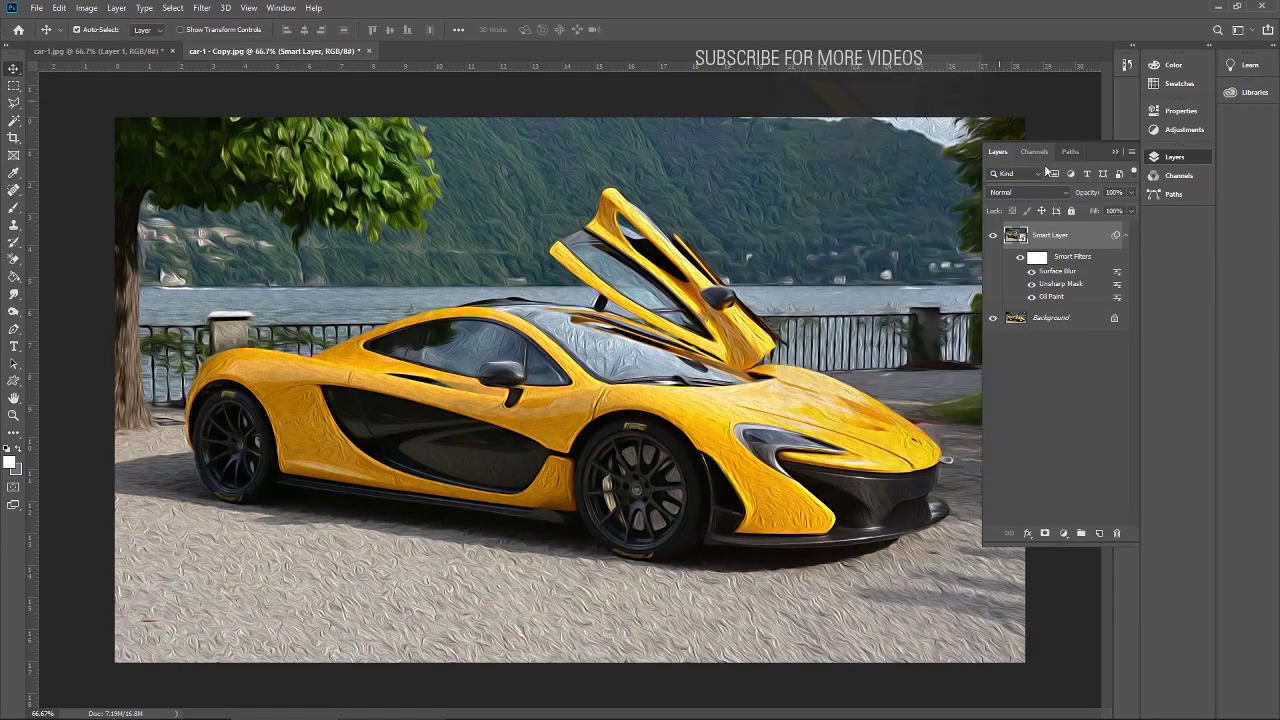
double_click(1054, 299)
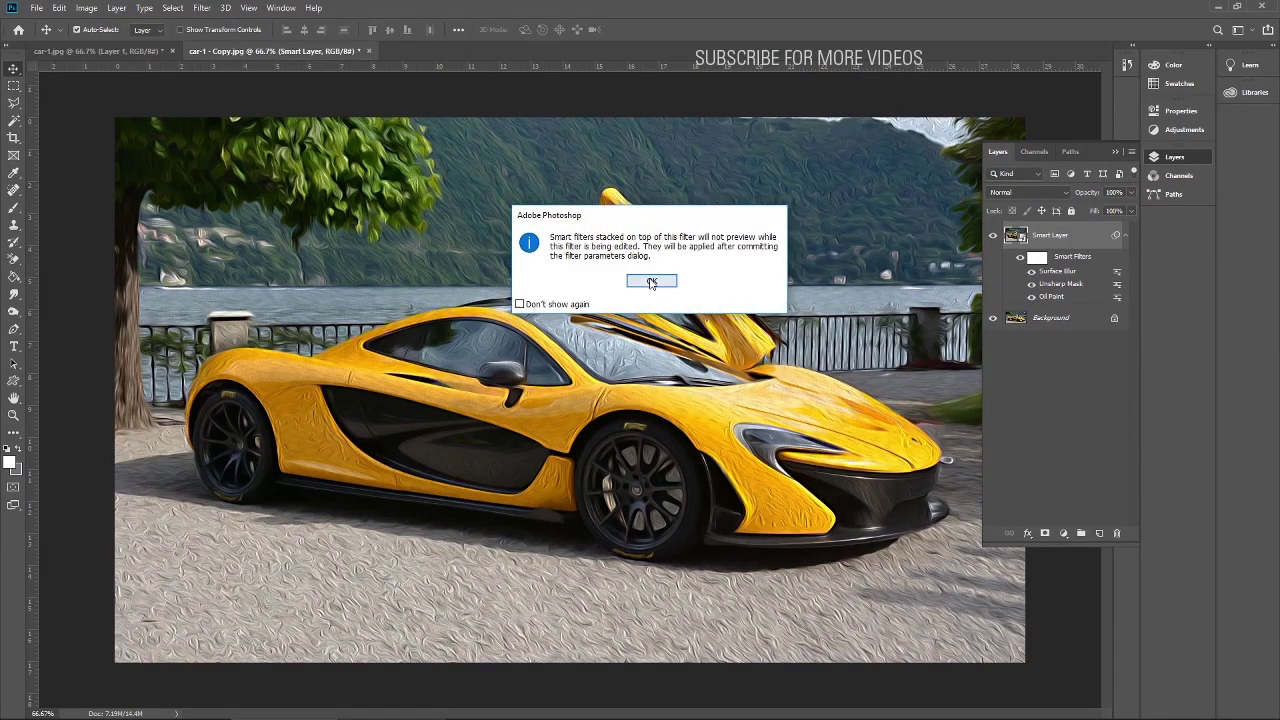
click(651, 280)
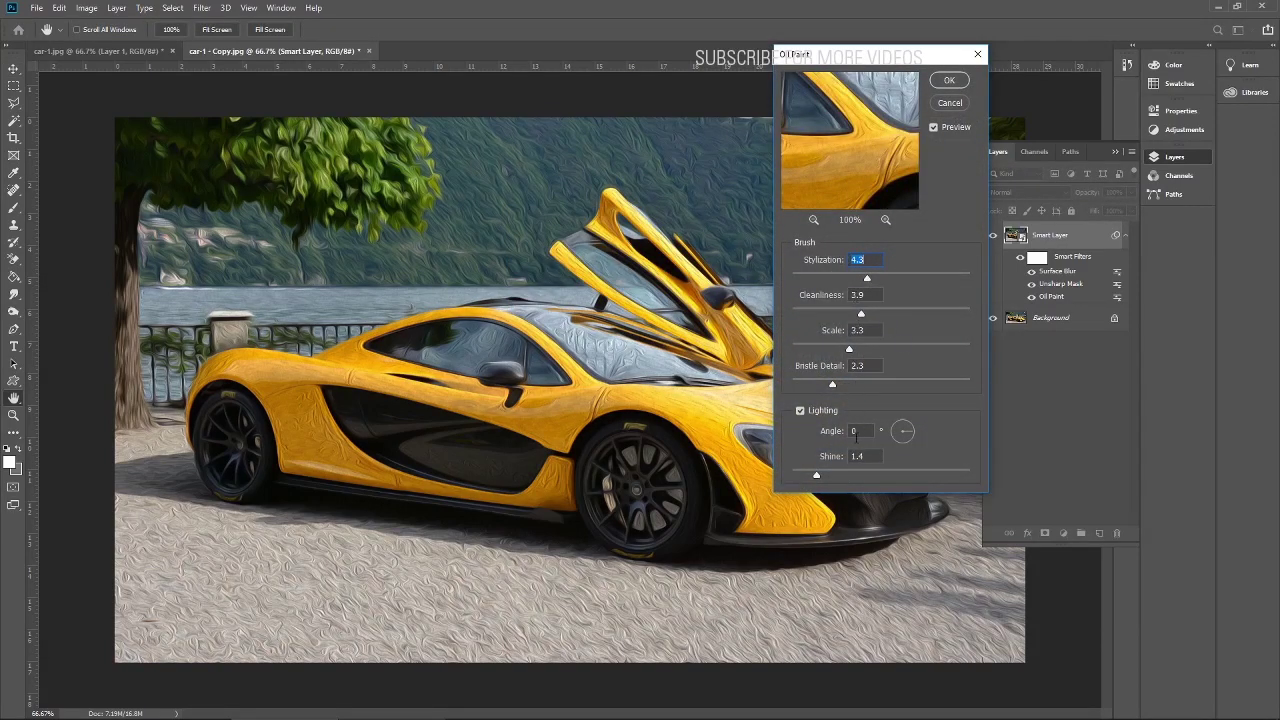
Set Oil Paint to Shine 0.8, Bristle Detail 0.7, Cleanliness 6.2, Stylization 2.3, Scale 4.7
drag(816, 476, 774, 475)
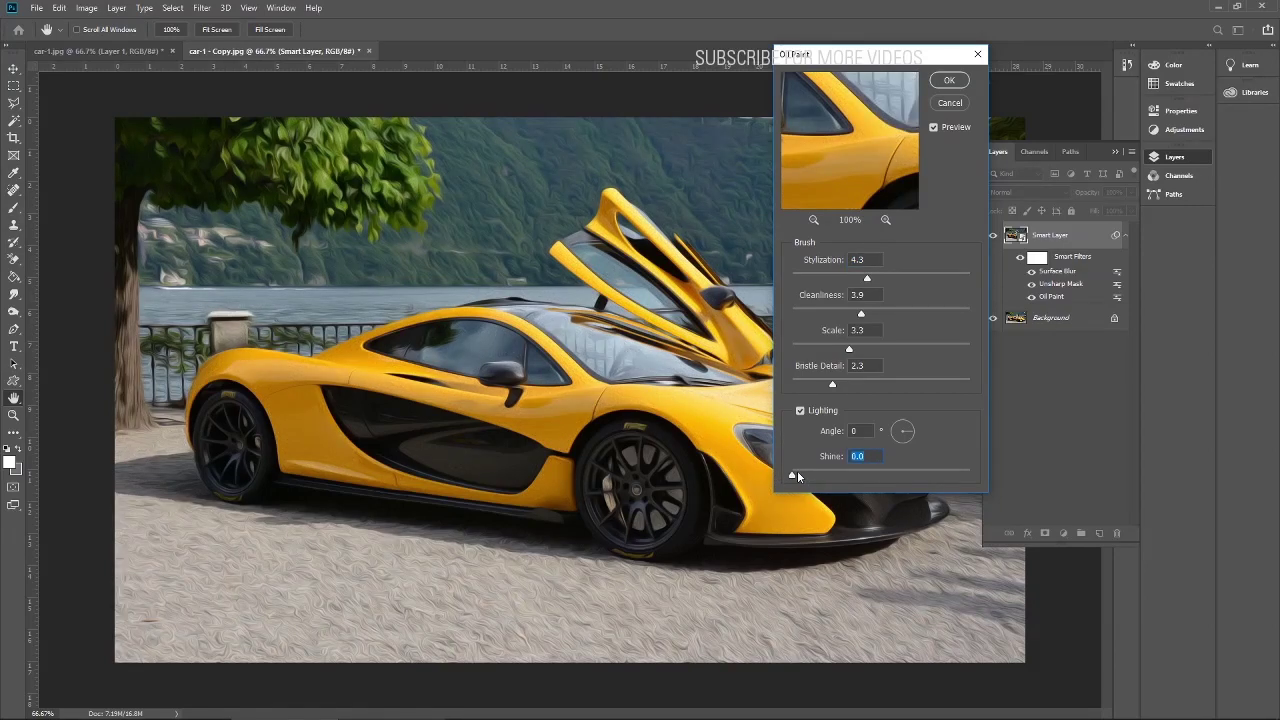
click(797, 476)
drag(833, 384, 803, 386)
drag(892, 311, 902, 318)
drag(867, 278, 833, 276)
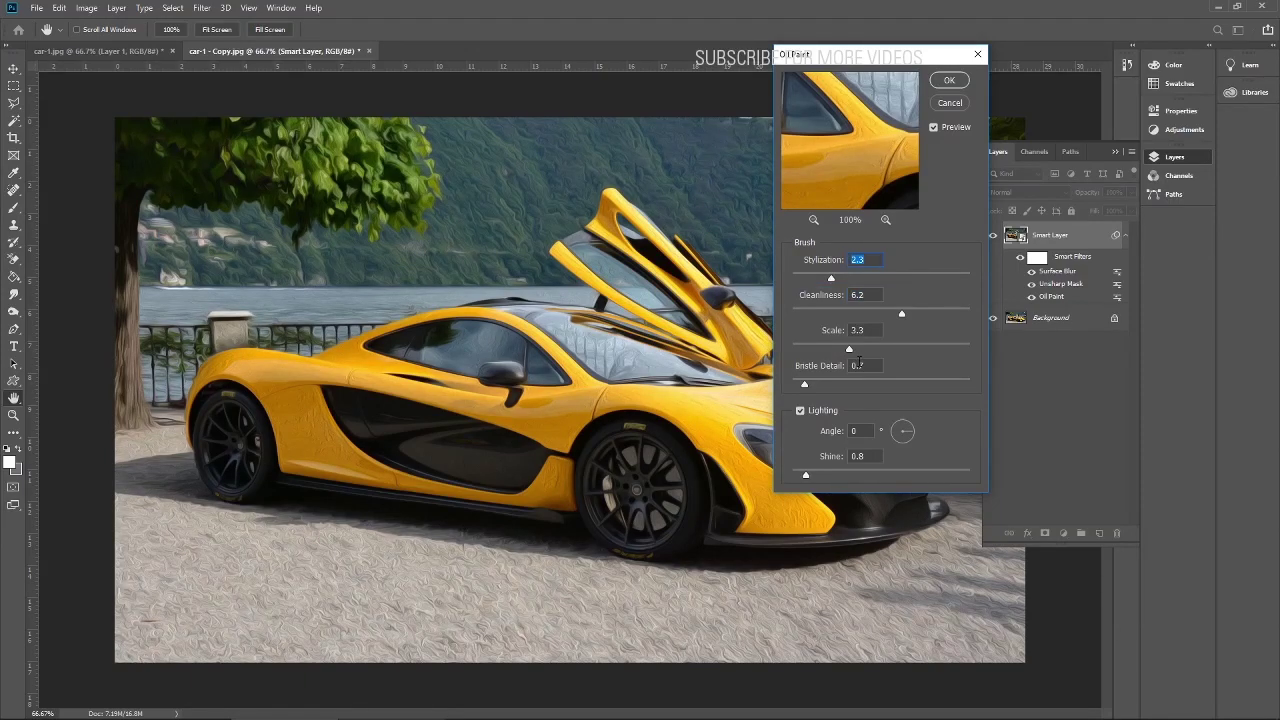
drag(851, 349, 876, 349)
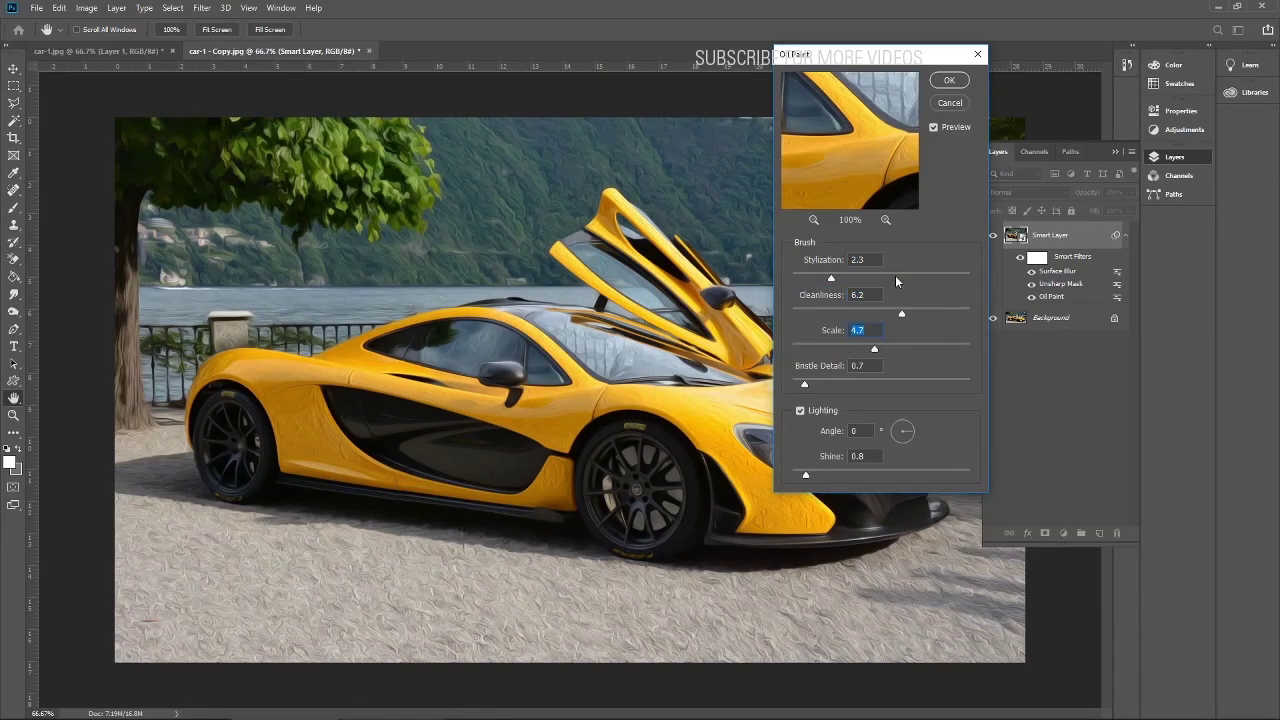
click(949, 80)
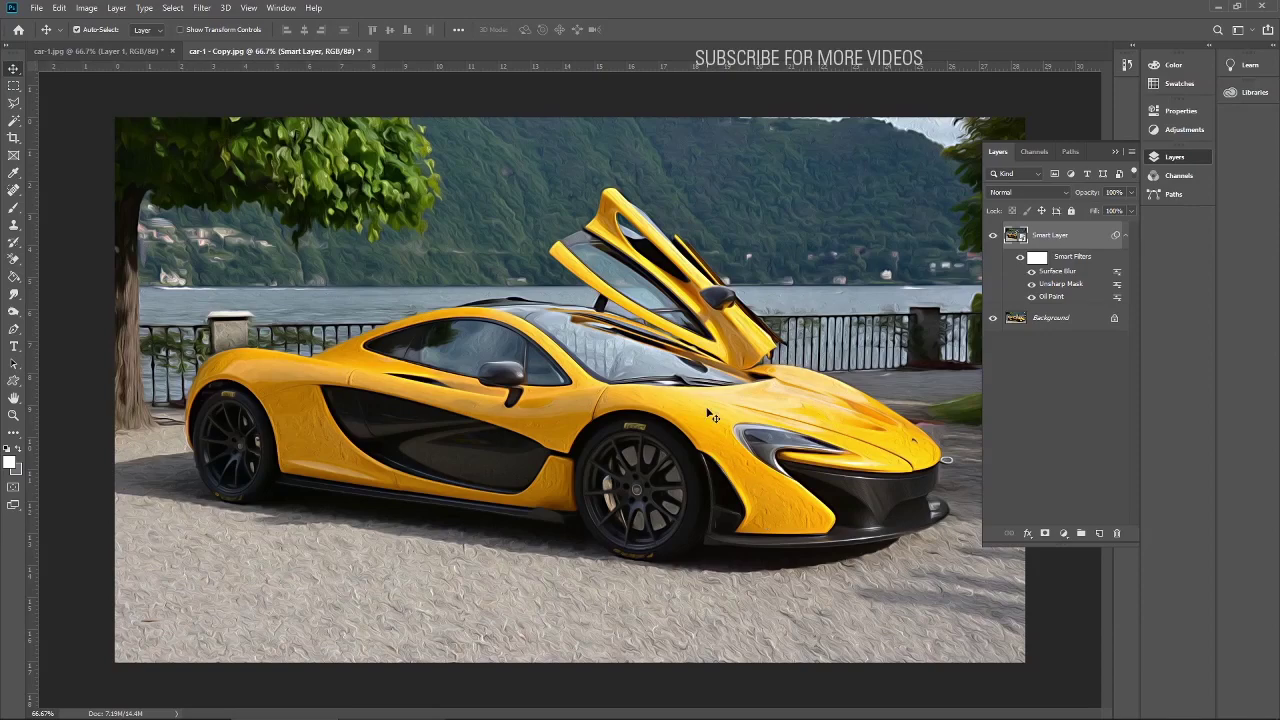
Compare with and without Oil Paint, hide Surface Blur and Unsharp Mask, then return to car-1.jpg
click(1032, 298)
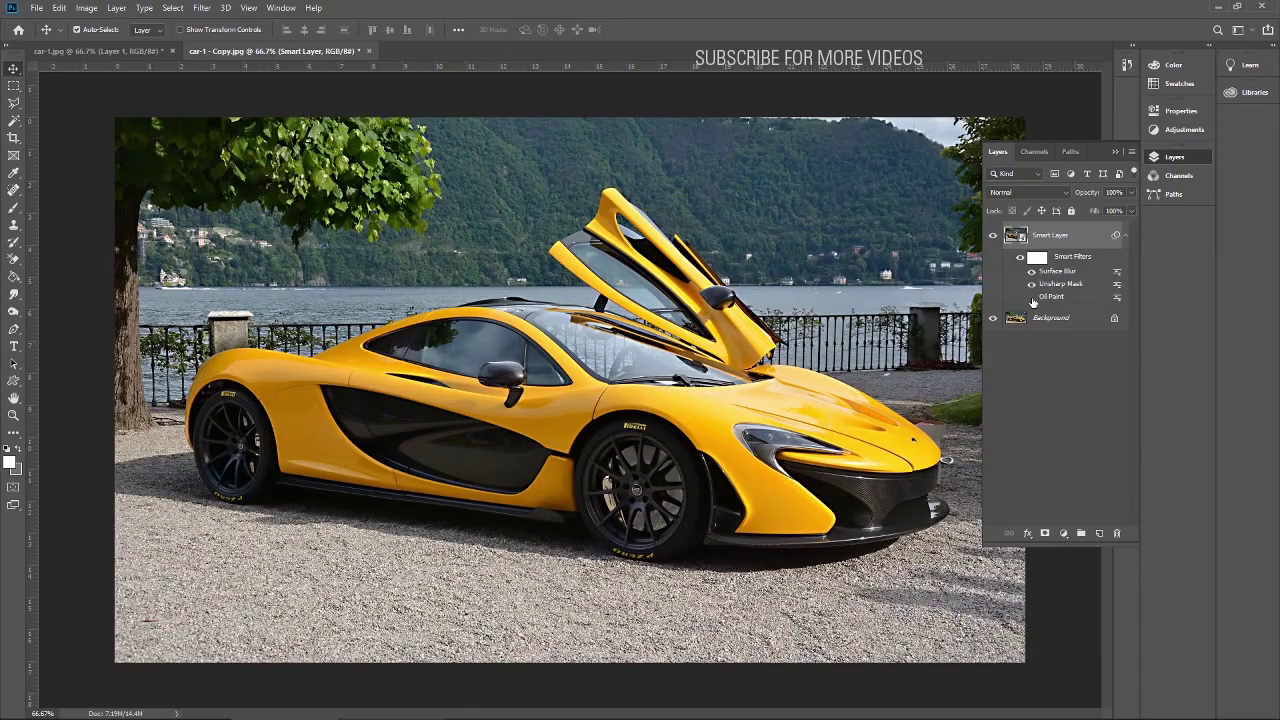
click(1032, 298)
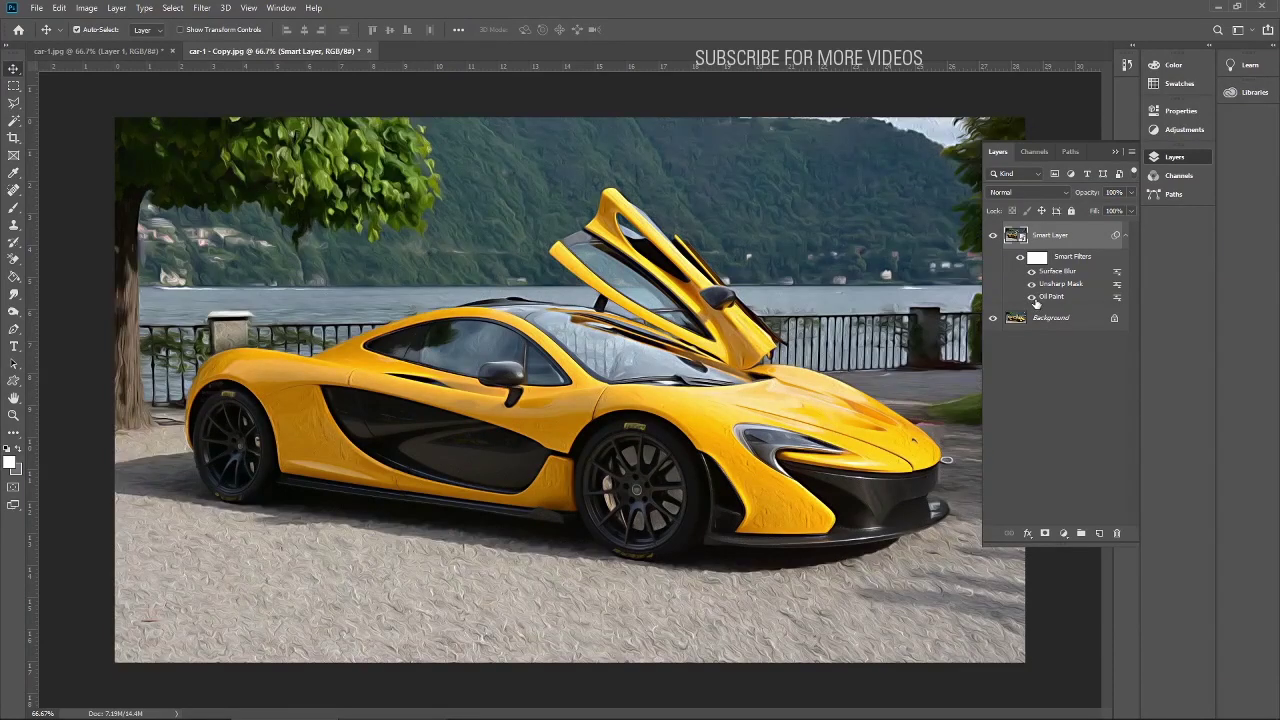
click(1030, 273)
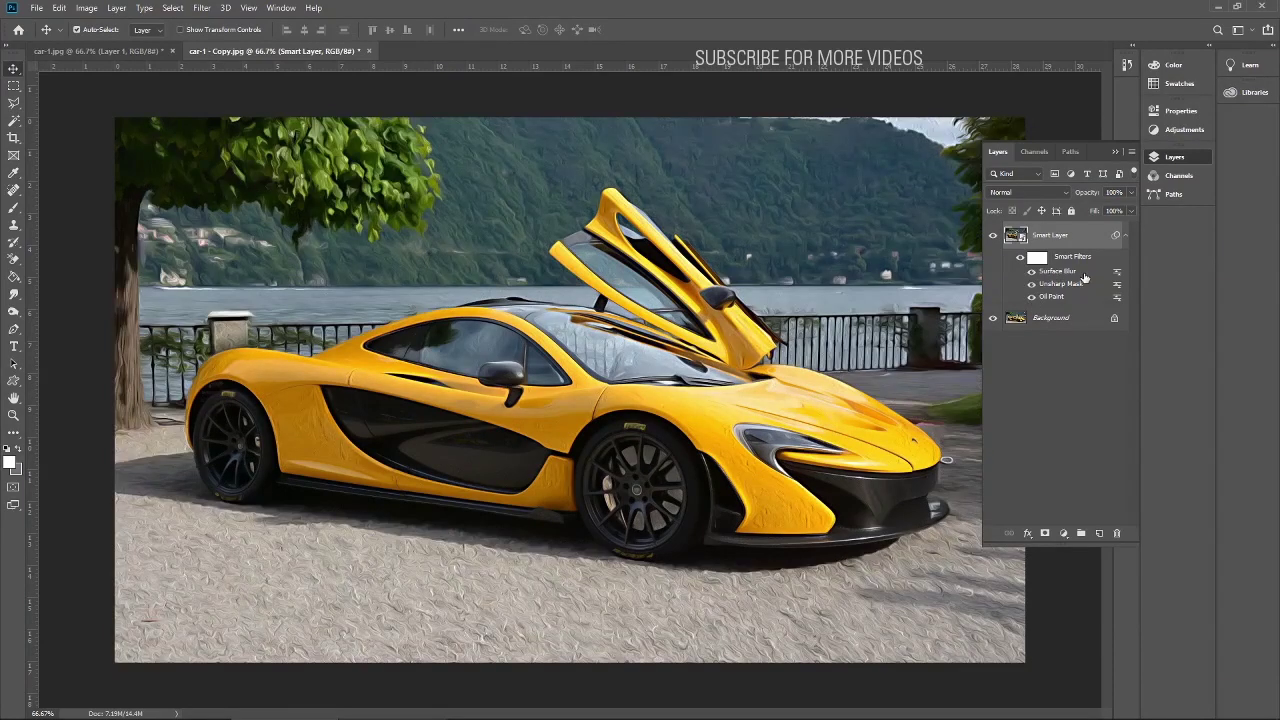
click(1032, 284)
click(1032, 285)
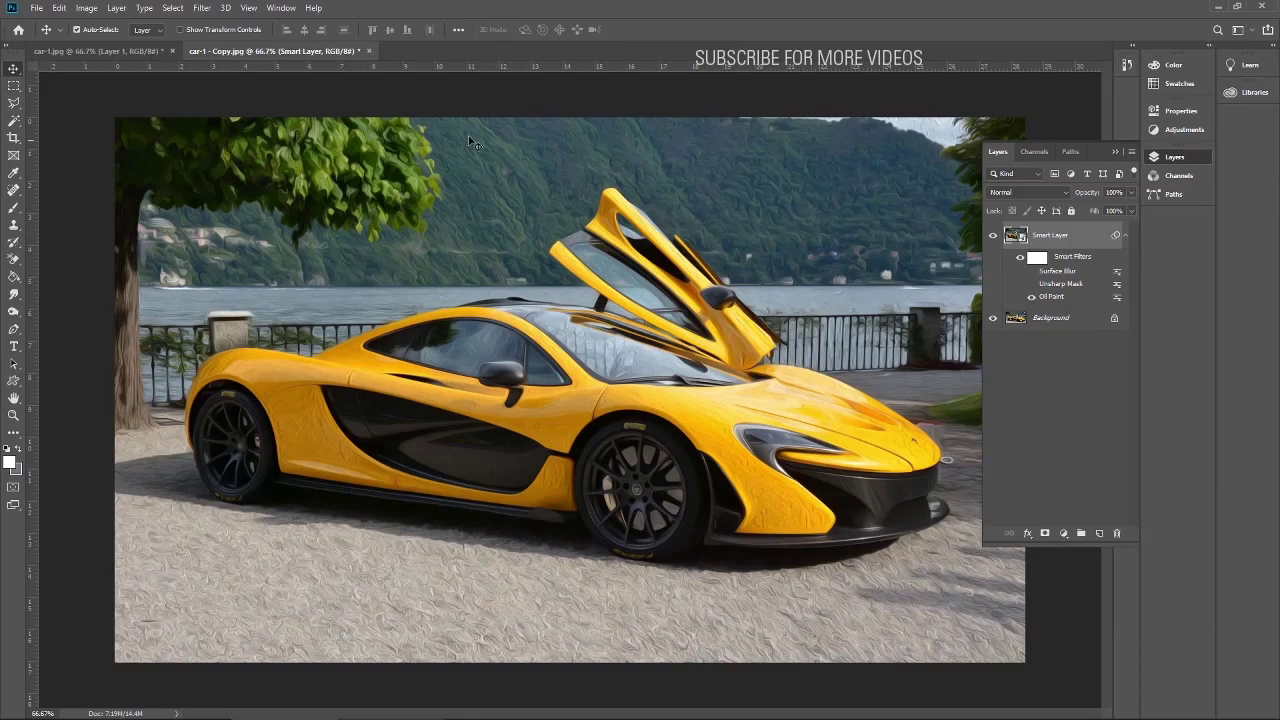
click(150, 50)
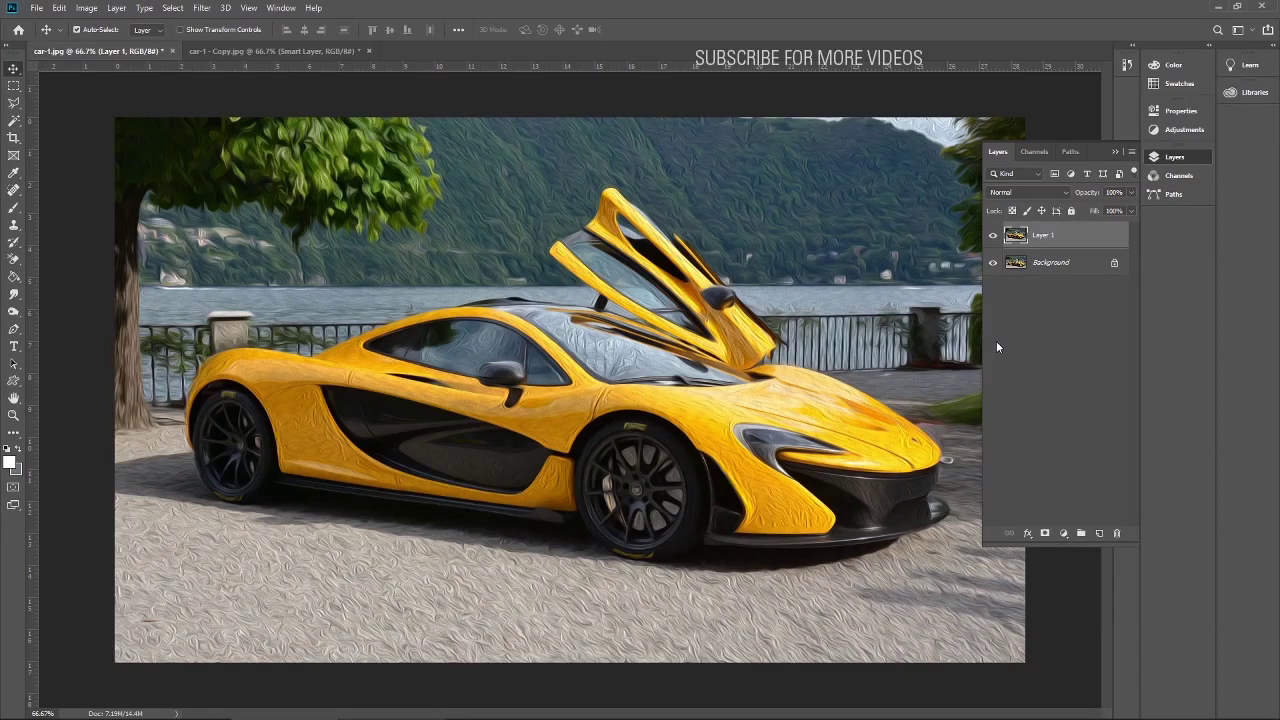
On car-1 - Copy.jpg, keep Unsharp Mask hidden and leave Oil Paint at Stylization 2.3, Cleanliness 6.2, Scale 4.7
click(327, 51)
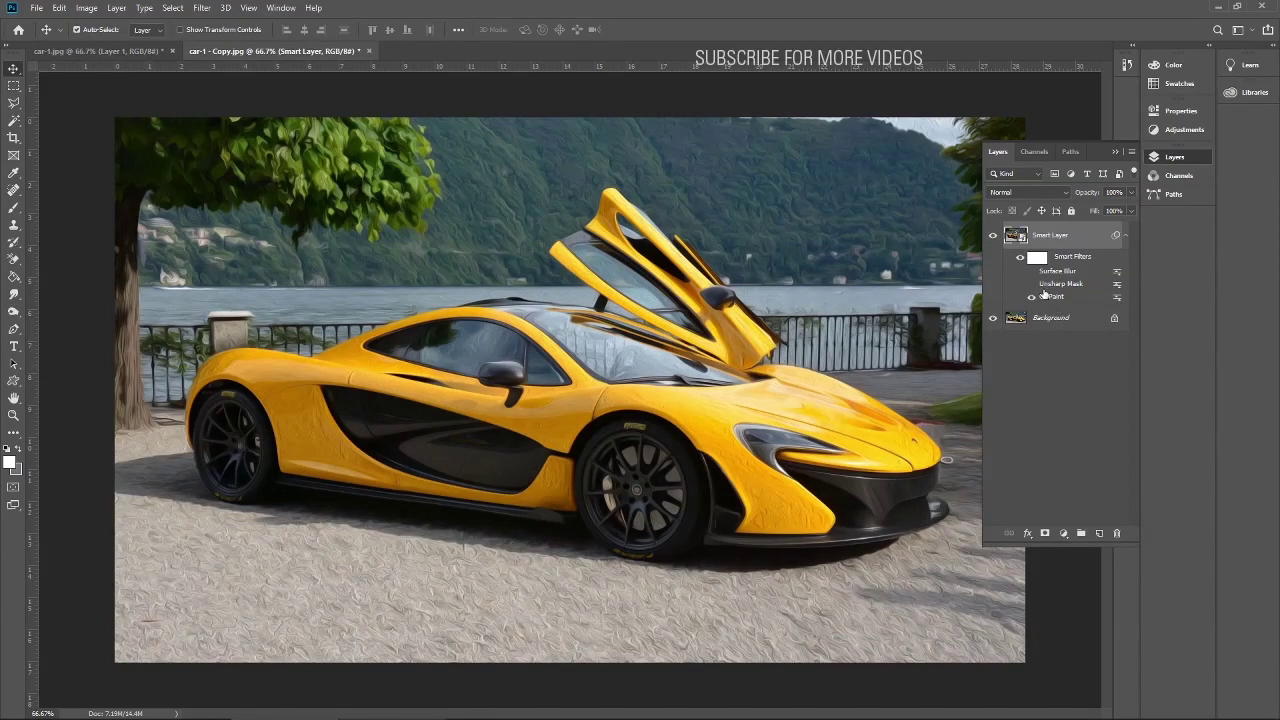
click(1031, 284)
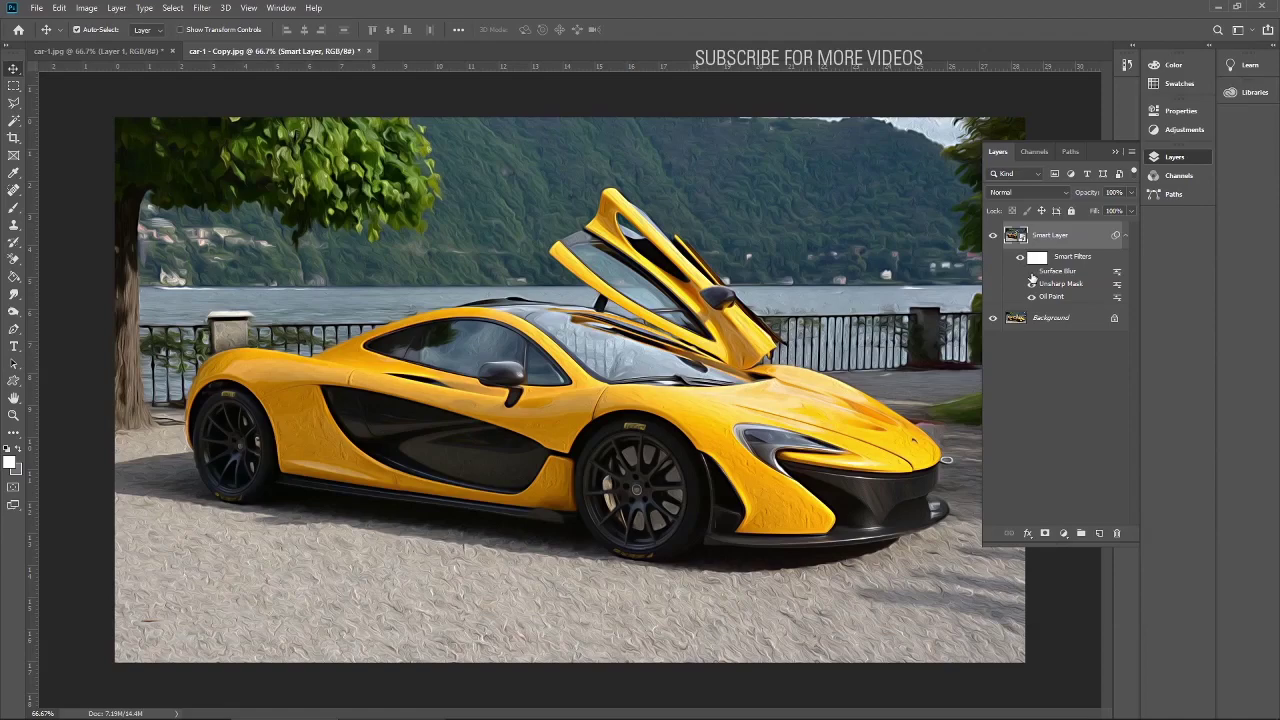
click(1031, 284)
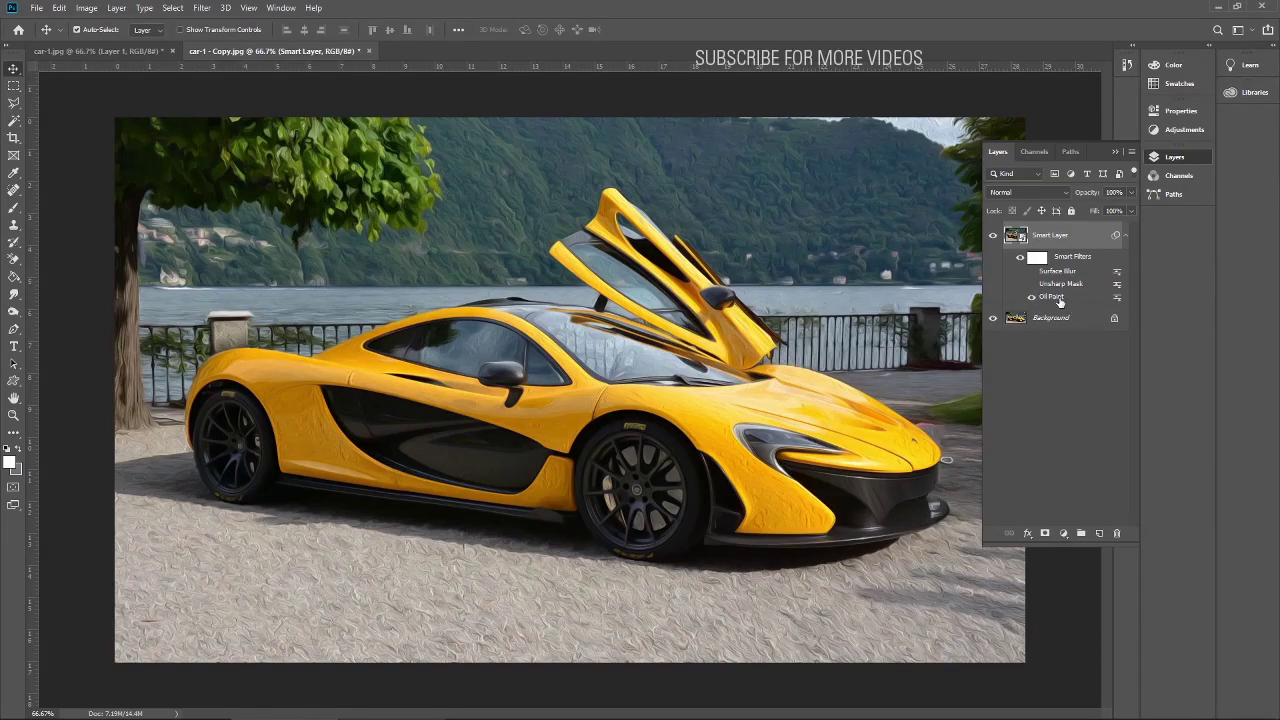
double_click(1052, 297)
click(666, 284)
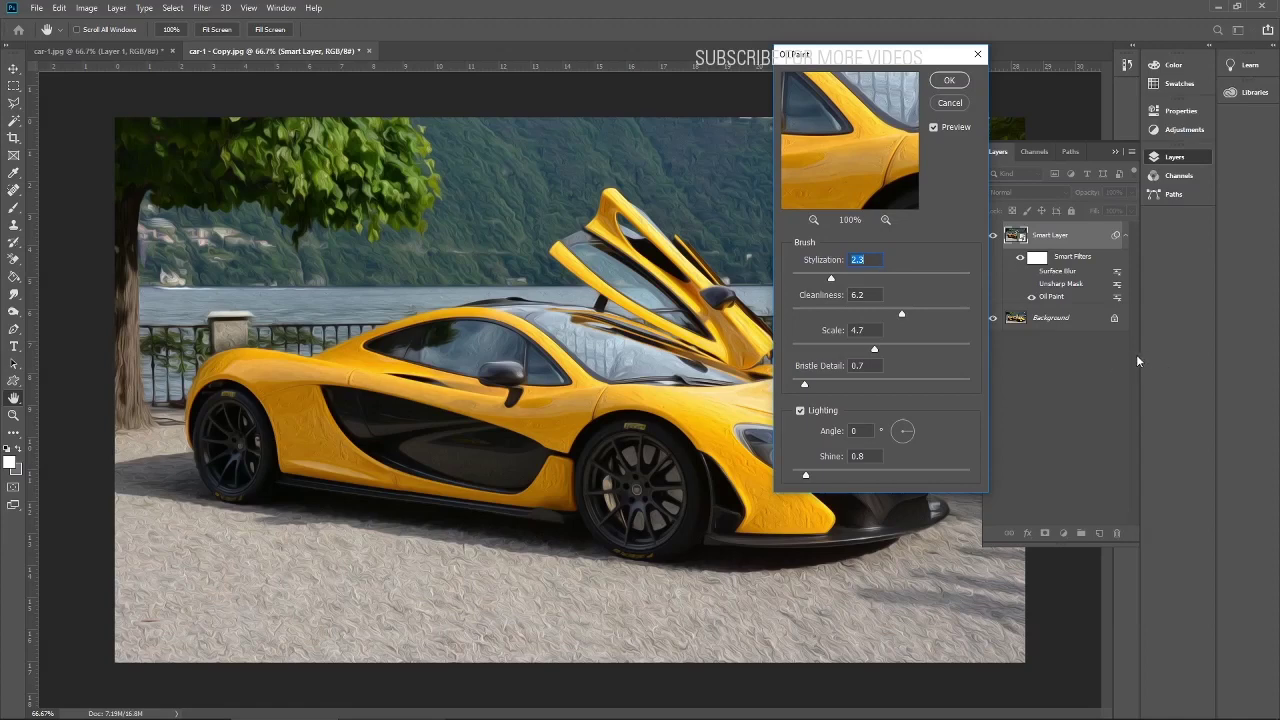
click(949, 80)
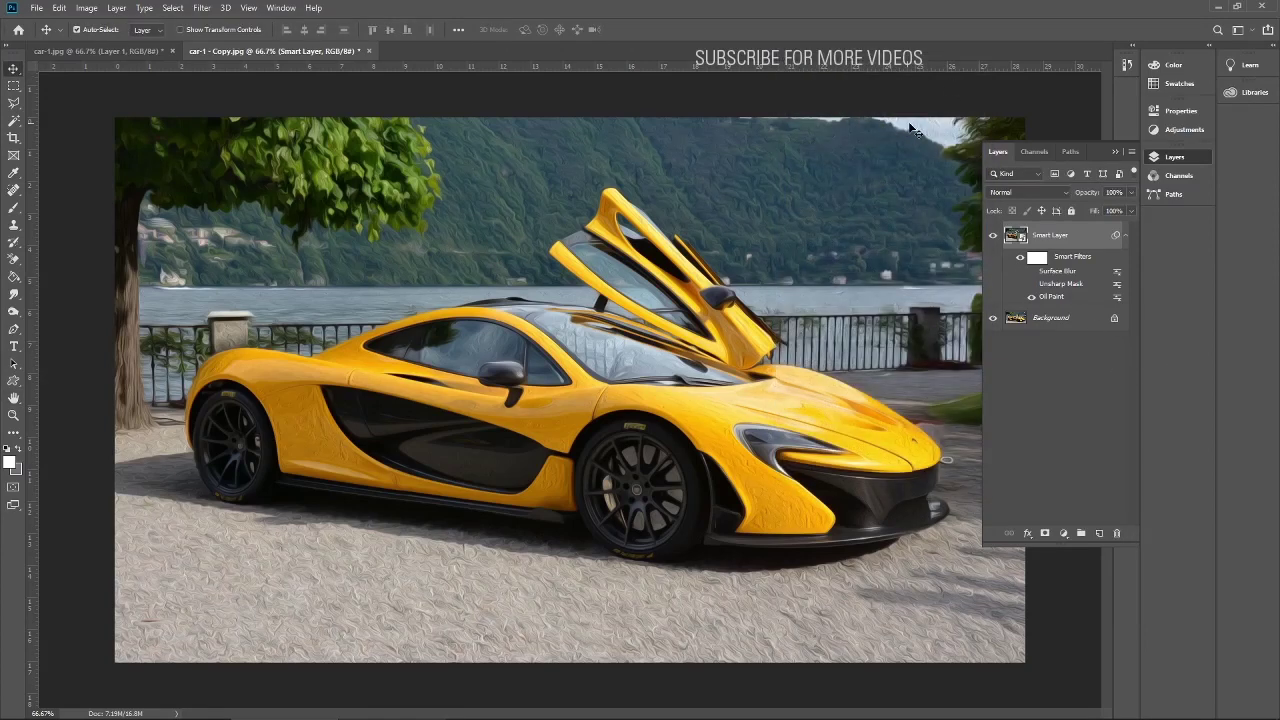